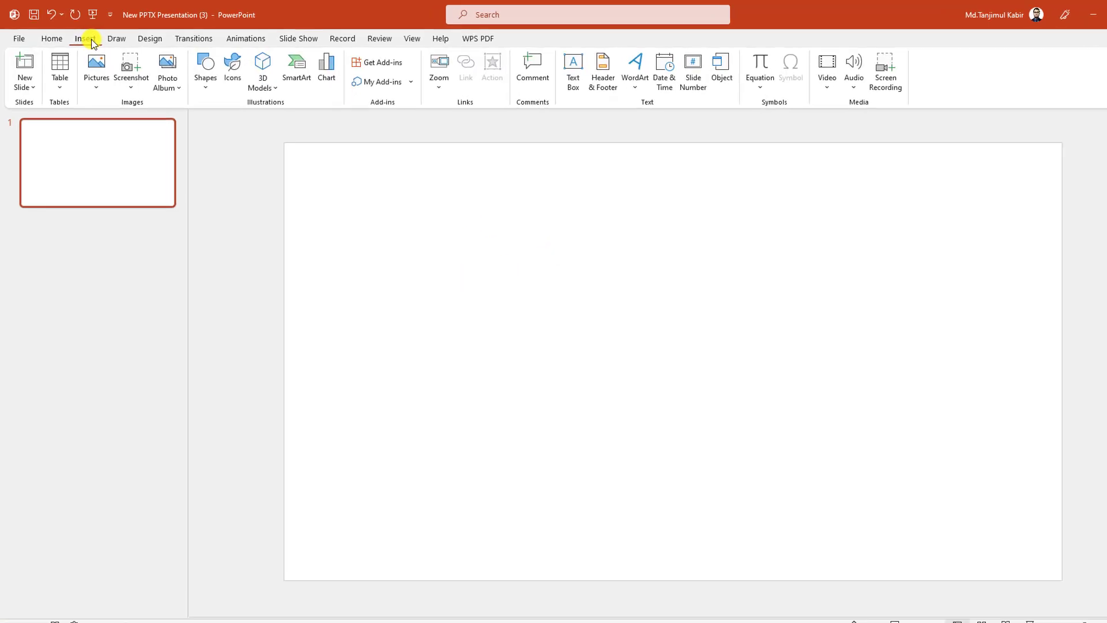
Draw a large blue Circle: Hollow ring, about 4.87" across, with no outline
{"action": "left_click", "coordinate": [193, 72]}
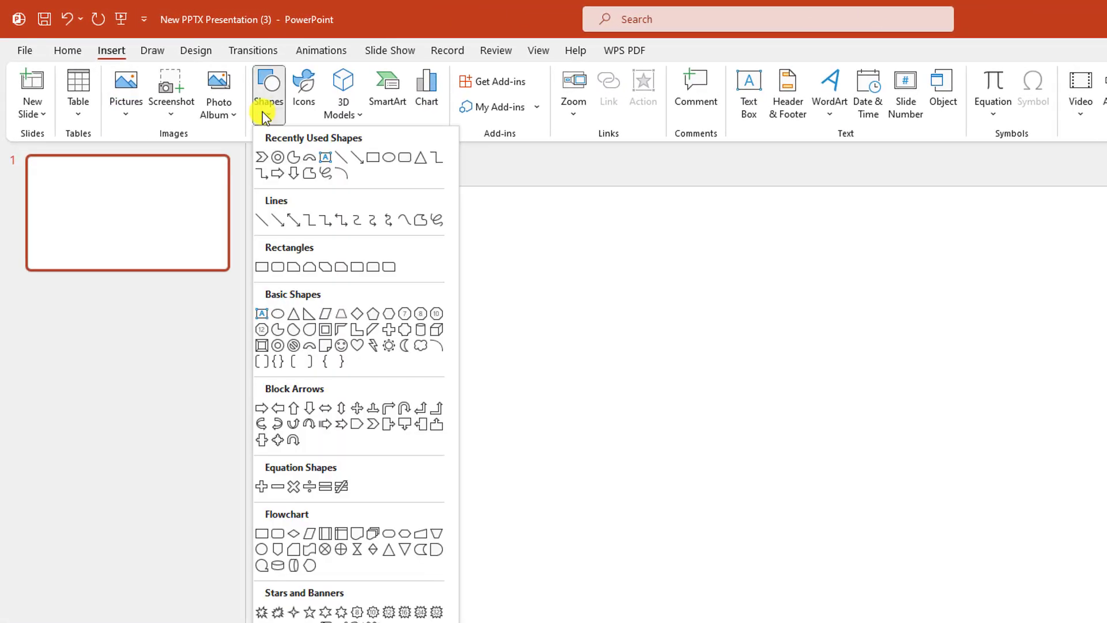
{"action": "left_click", "coordinate": [280, 346]}
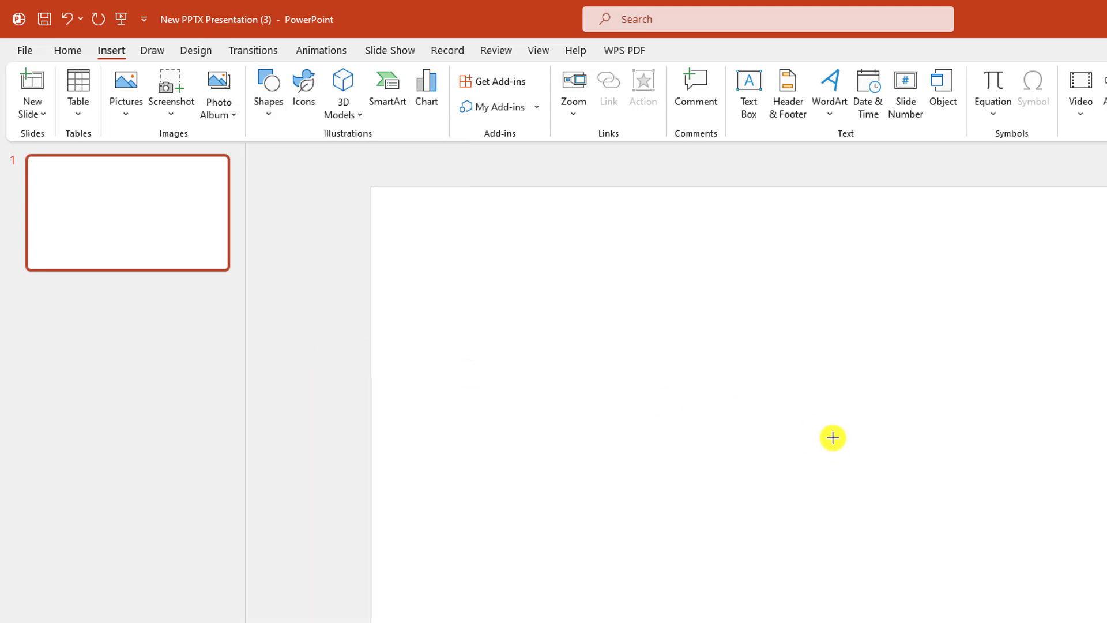
{"action": "left_click_drag", "start_coordinate": [749, 341], "coordinate": [1041, 622]}
{"action": "left_click_drag", "start_coordinate": [868, 536], "coordinate": [939, 603]}
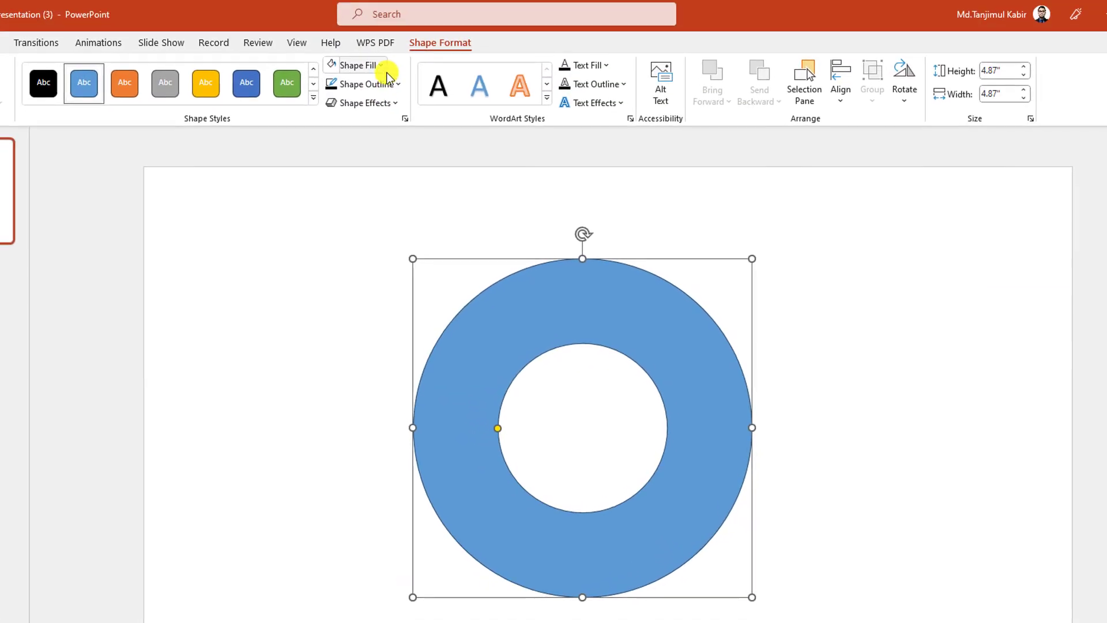
{"action": "left_click", "coordinate": [395, 86]}
{"action": "left_click", "coordinate": [371, 245]}
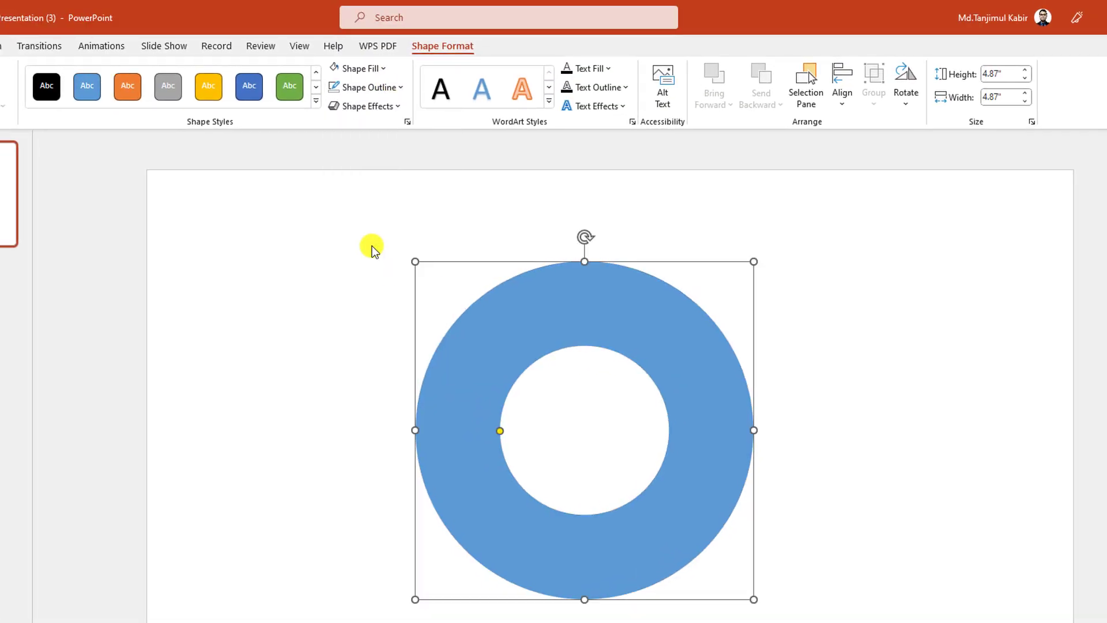
{"action": "left_click", "coordinate": [0, 47]}
Draw a chevron across the ring's top with white fill and no outline
{"action": "left_click", "coordinate": [0, 48]}
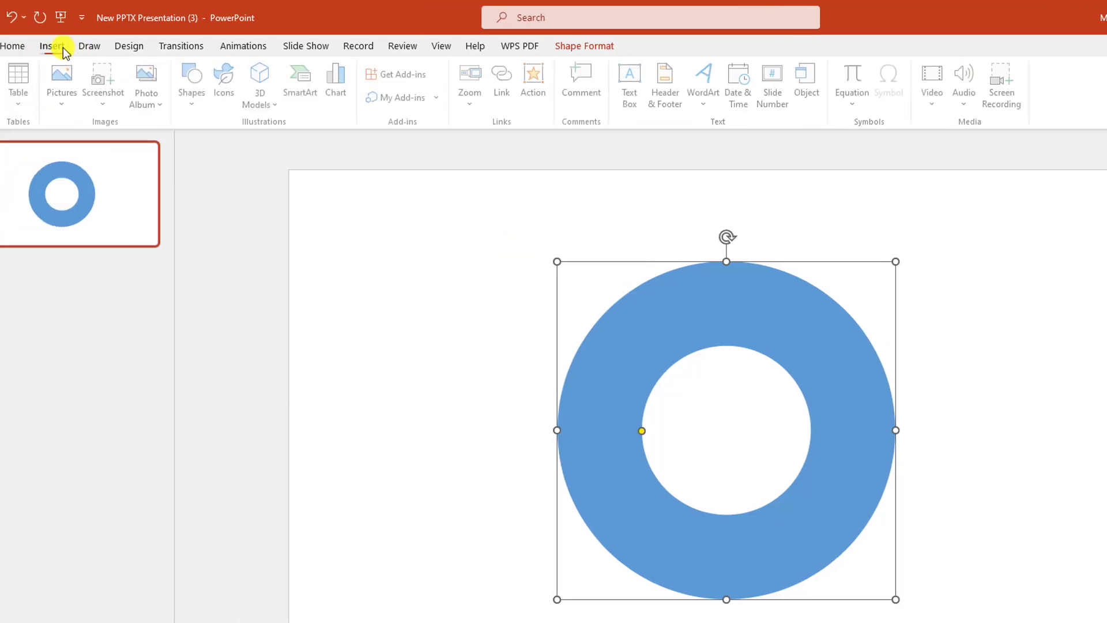
{"action": "left_click", "coordinate": [196, 97]}
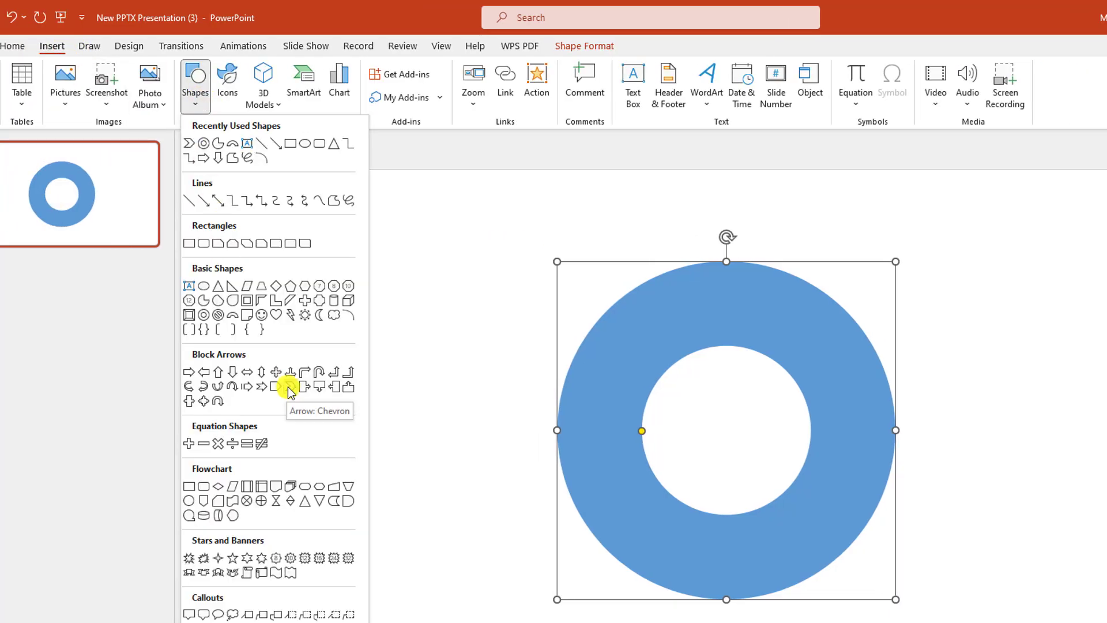
{"action": "left_click", "coordinate": [290, 387]}
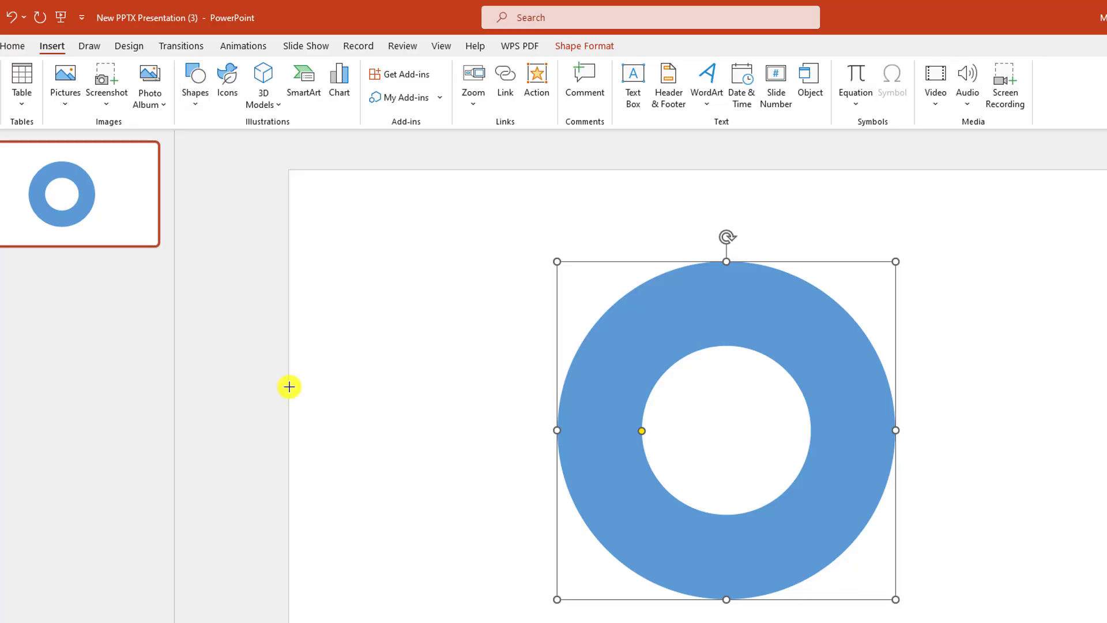
{"action": "left_click_drag", "start_coordinate": [695, 267], "coordinate": [752, 347]}
{"action": "left_click", "coordinate": [523, 68]}
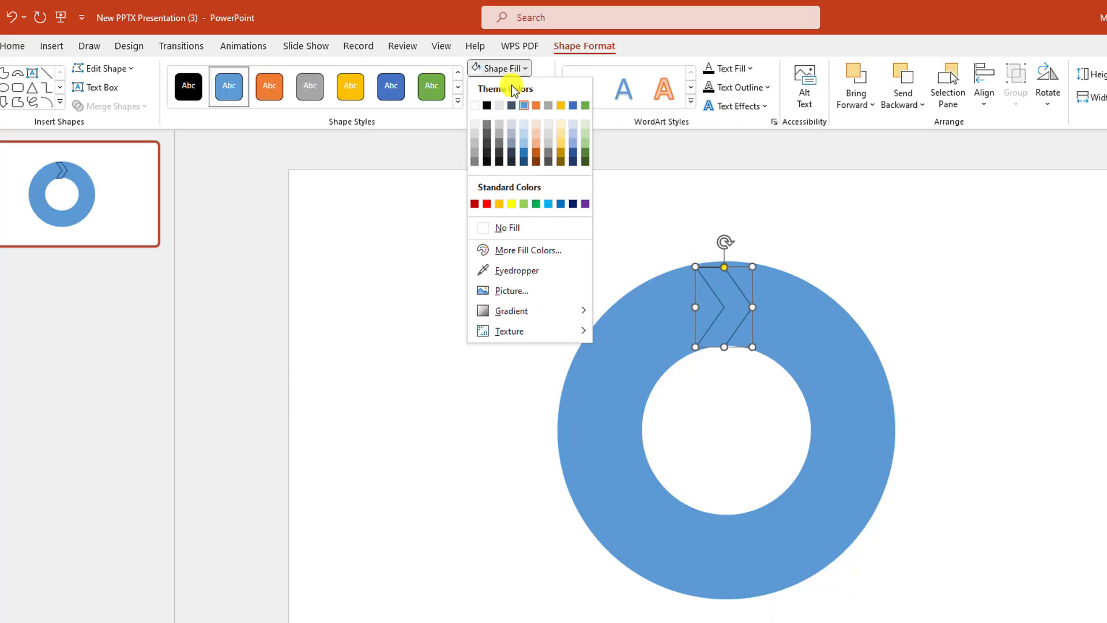
{"action": "left_click", "coordinate": [476, 105]}
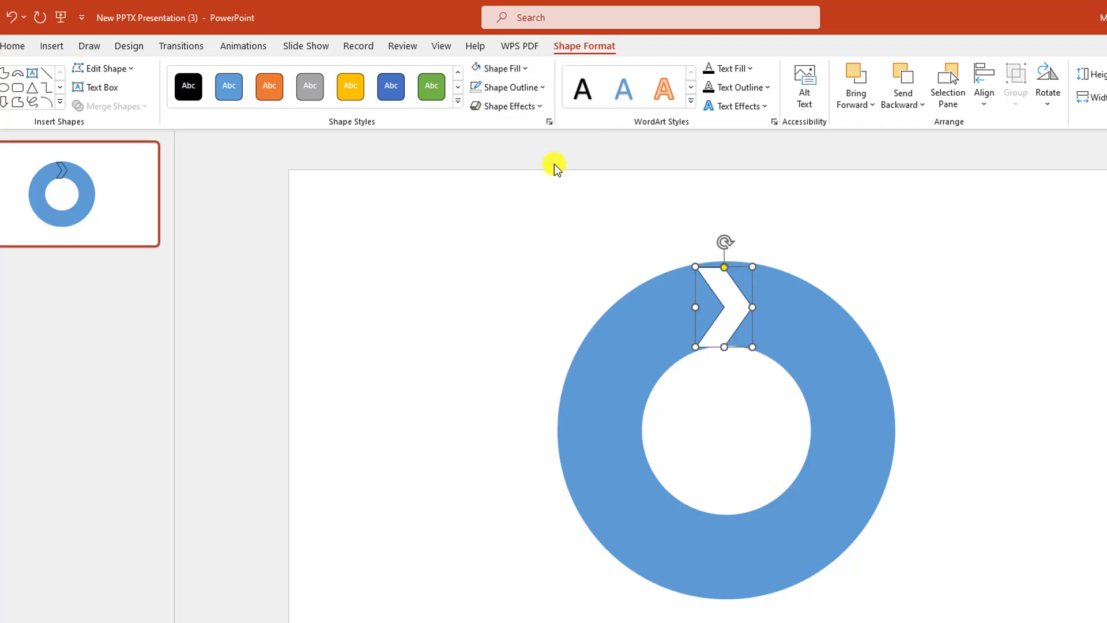
{"action": "left_click", "coordinate": [536, 87]}
{"action": "left_click", "coordinate": [518, 245]}
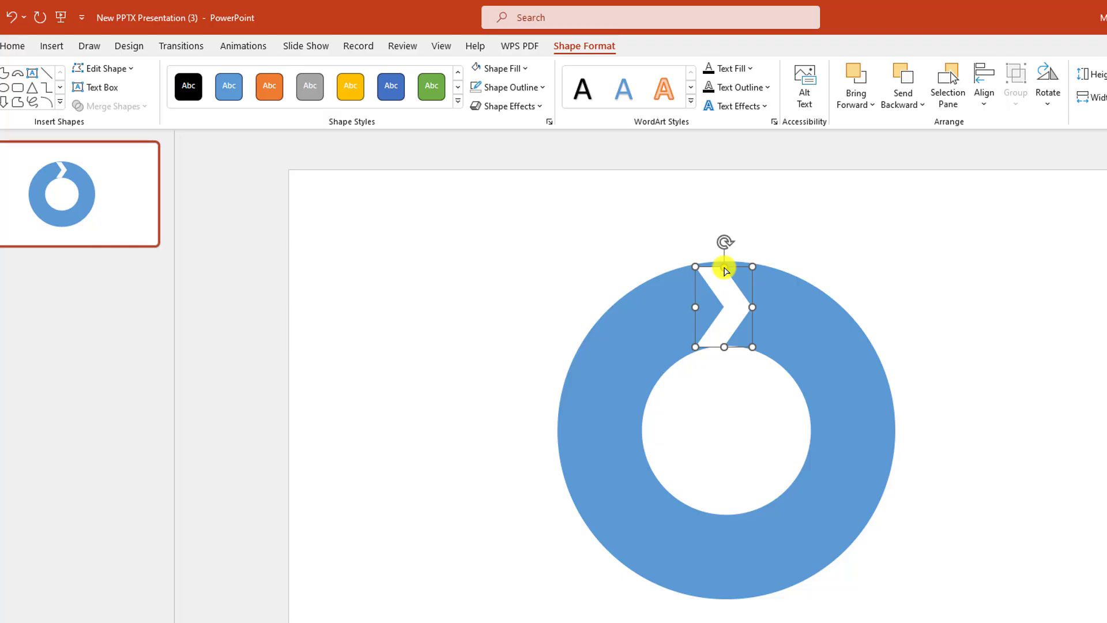
Thin the chevron, centre it on the ring's top, and duplicate it to the bottom
{"action": "left_click_drag", "start_coordinate": [725, 270], "coordinate": [751, 356]}
{"action": "mouse_move", "coordinate": [734, 316]}
{"action": "left_mouse_down"}
{"action": "mouse_move", "coordinate": [749, 304]}
{"action": "mouse_move", "coordinate": [736, 306]}
{"action": "left_mouse_up"}
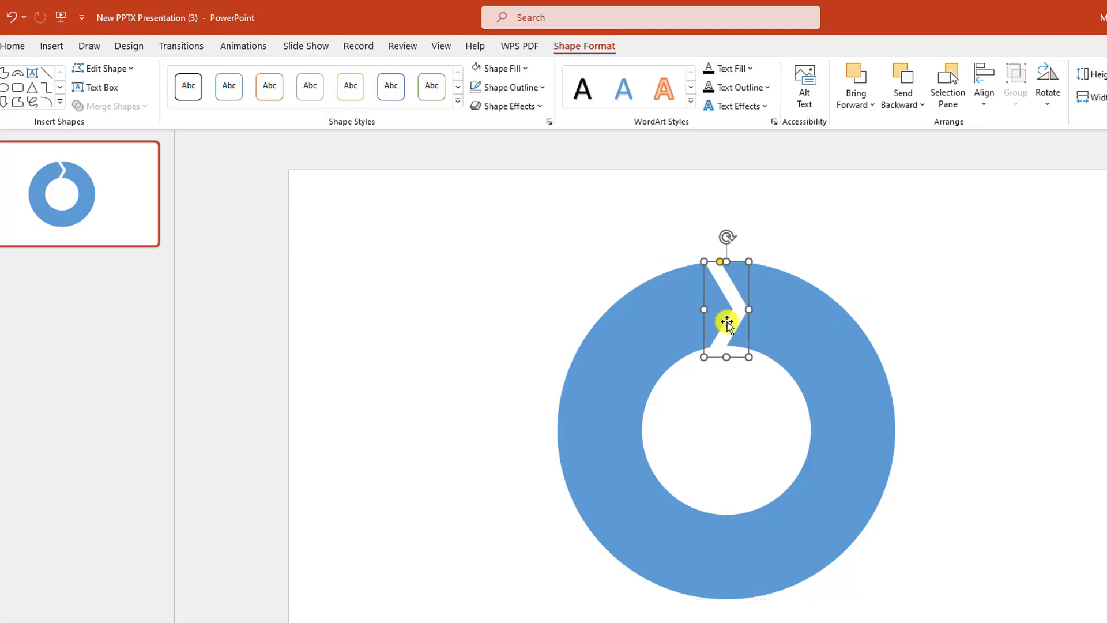
{"action": "key", "text": "ctrl+d"}
{"action": "left_click_drag", "start_coordinate": [745, 335], "coordinate": [737, 561]}
Group the two chevrons and rotate the pair 90° to notch the ring's sides
{"action": "left_click", "coordinate": [744, 322], "text": "shift"}
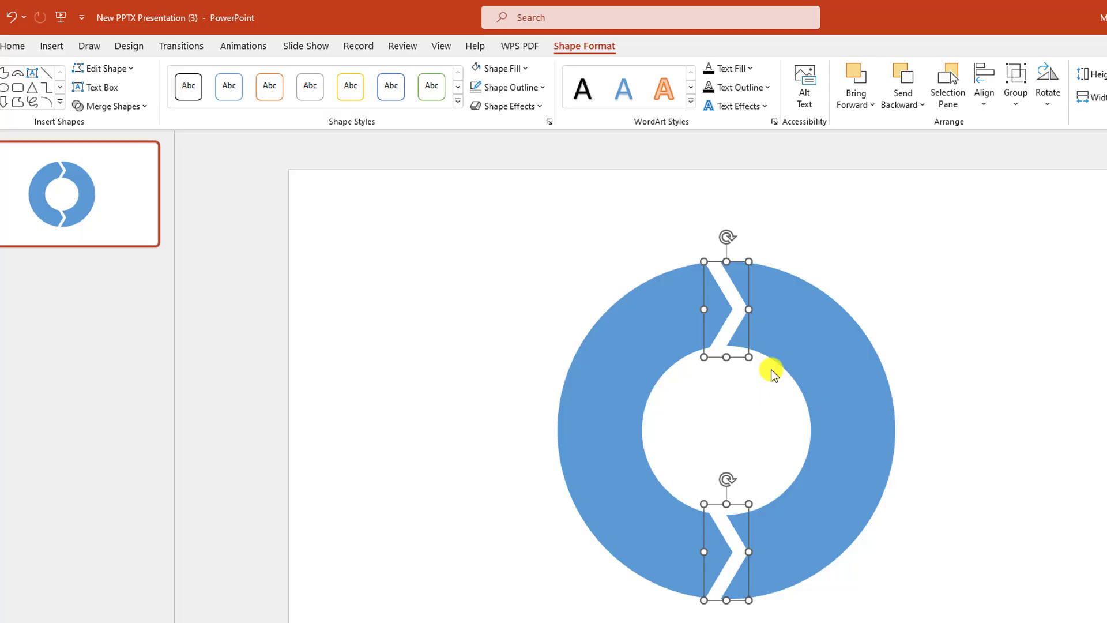
{"action": "key", "text": "ctrl+z"}
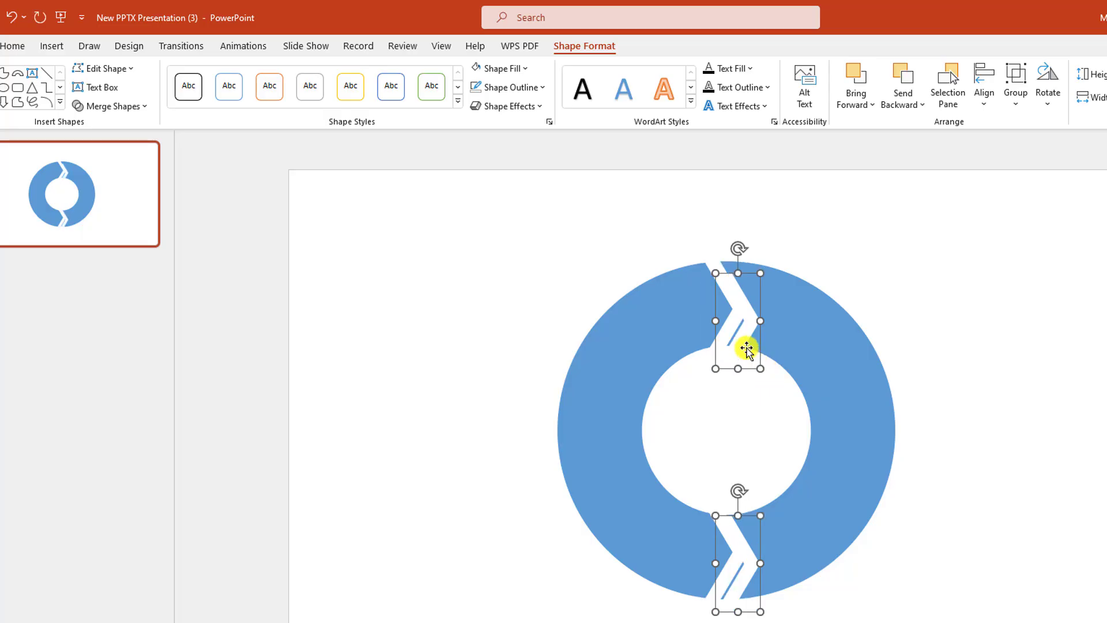
{"action": "key", "text": "ctrl+g"}
{"action": "left_click_drag", "start_coordinate": [733, 240], "coordinate": [915, 439]}
{"action": "left_click", "coordinate": [982, 427]}
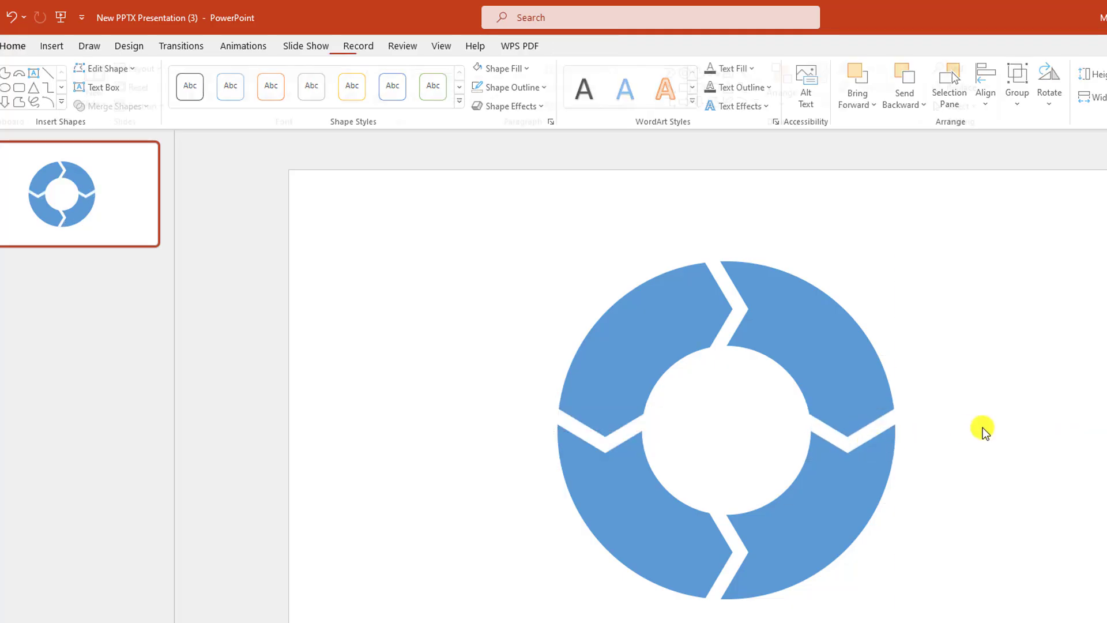
Ungroup the chevrons and fragment them with the ring into separate pieces
{"action": "left_click", "coordinate": [860, 441]}
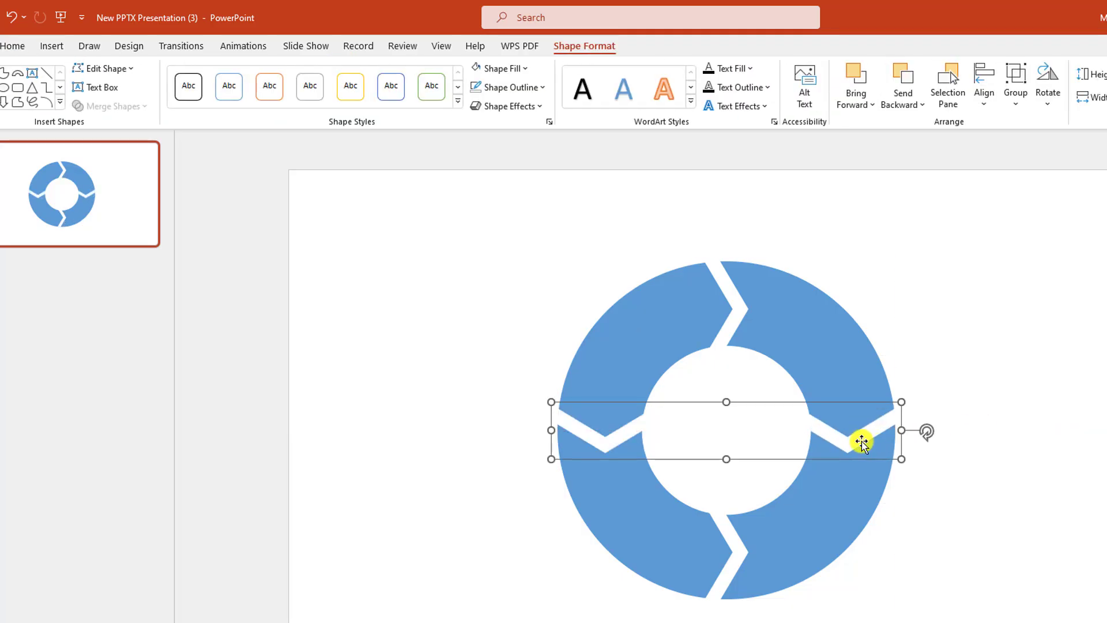
{"action": "right_click", "coordinate": [861, 441]}
{"action": "mouse_move", "coordinate": [926, 569]}
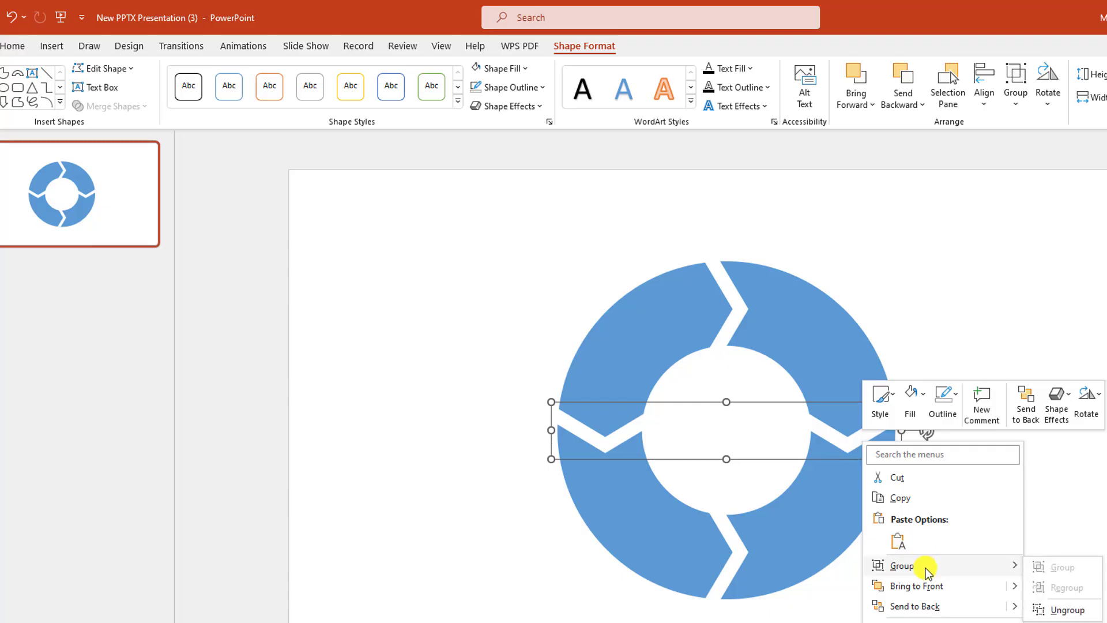
{"action": "left_click", "coordinate": [1066, 610]}
{"action": "left_click", "coordinate": [1028, 469]}
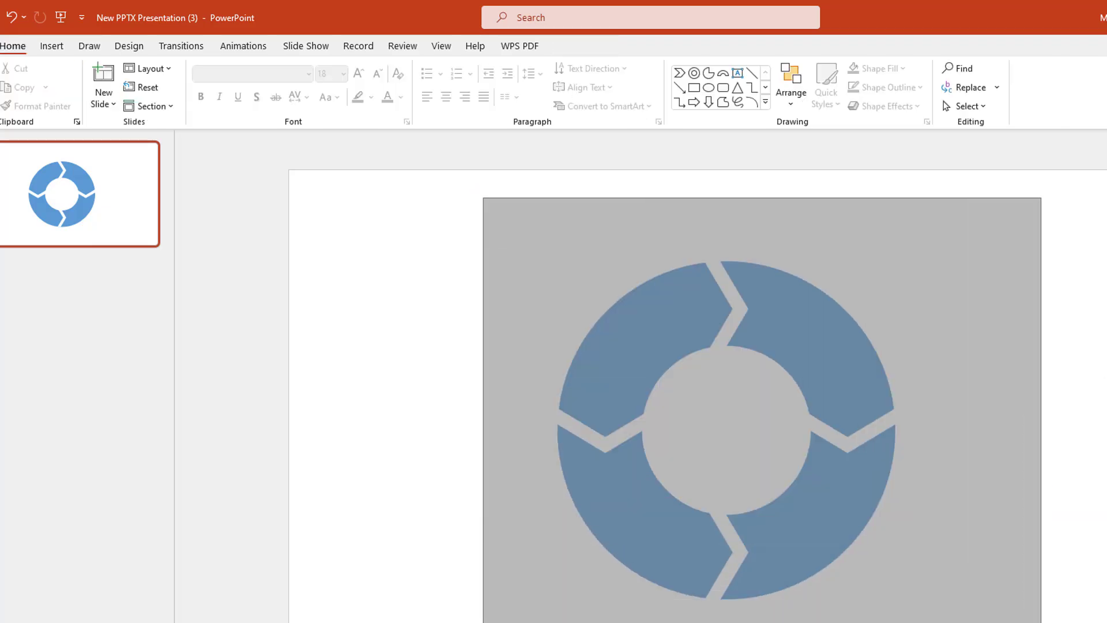
{"action": "left_click_drag", "start_coordinate": [1040, 622], "coordinate": [1055, 622]}
{"action": "left_click", "coordinate": [586, 43]}
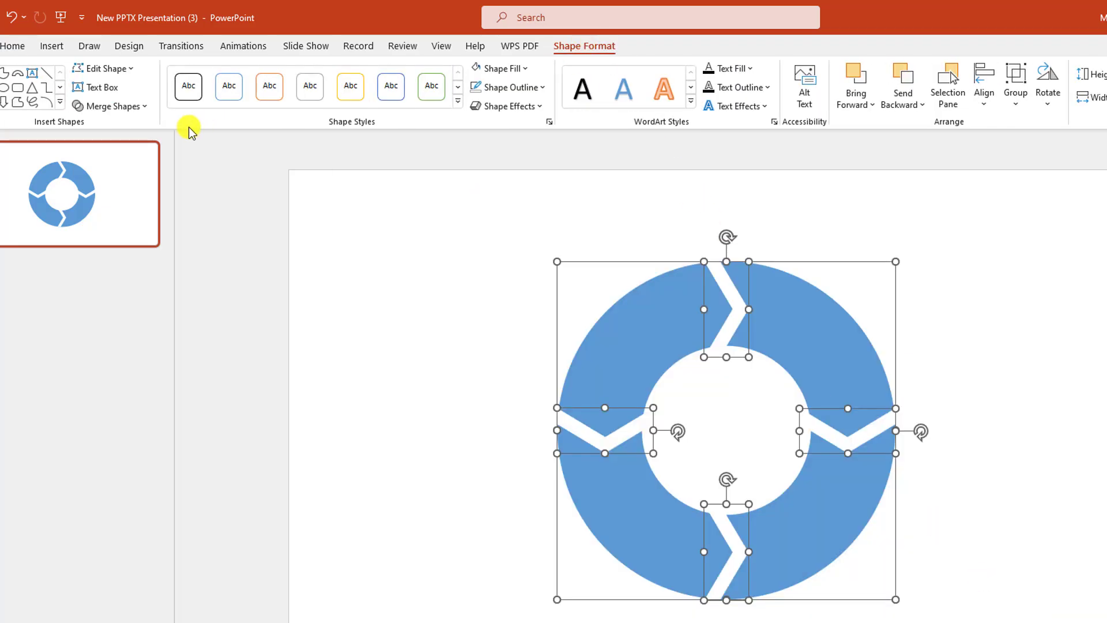
{"action": "left_click", "coordinate": [139, 107]}
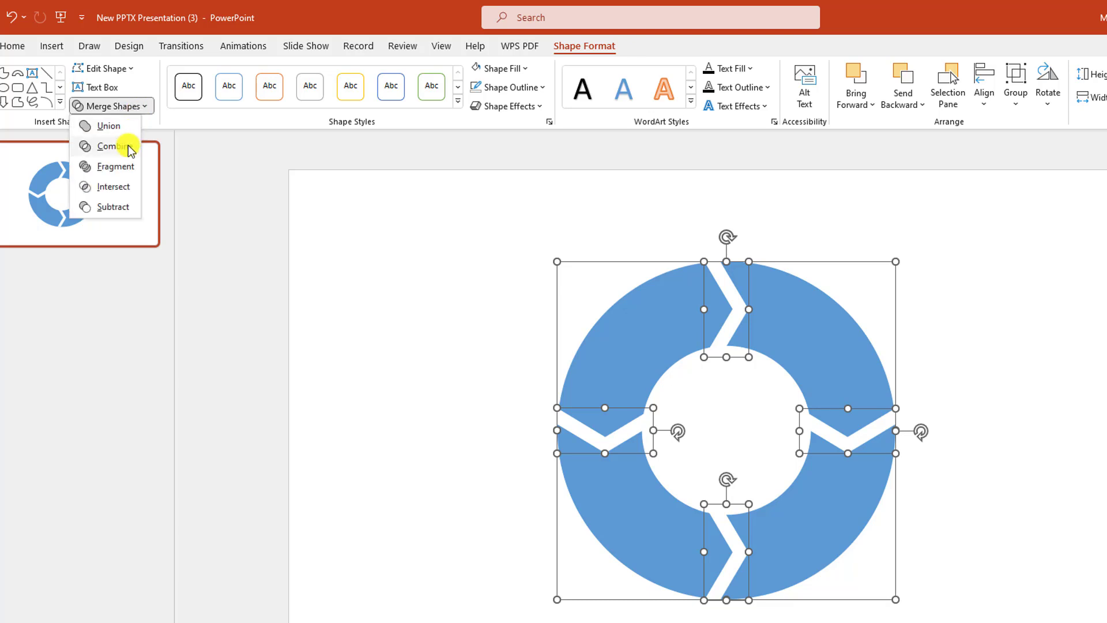
{"action": "left_click", "coordinate": [109, 171]}
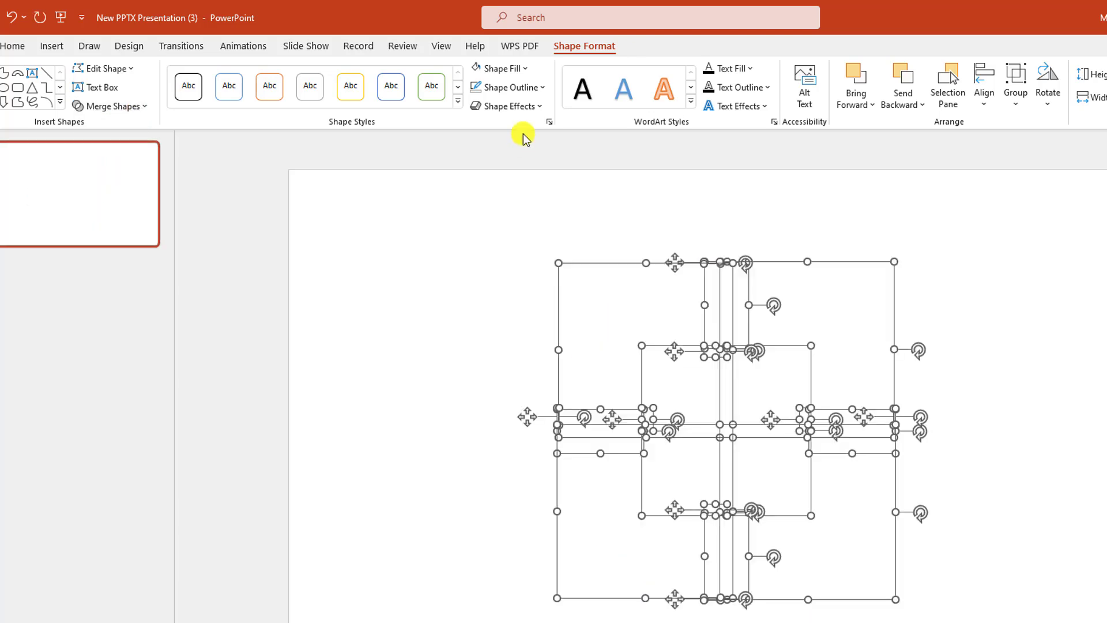
Fill all the fragment pieces blue
{"action": "left_click", "coordinate": [526, 69]}
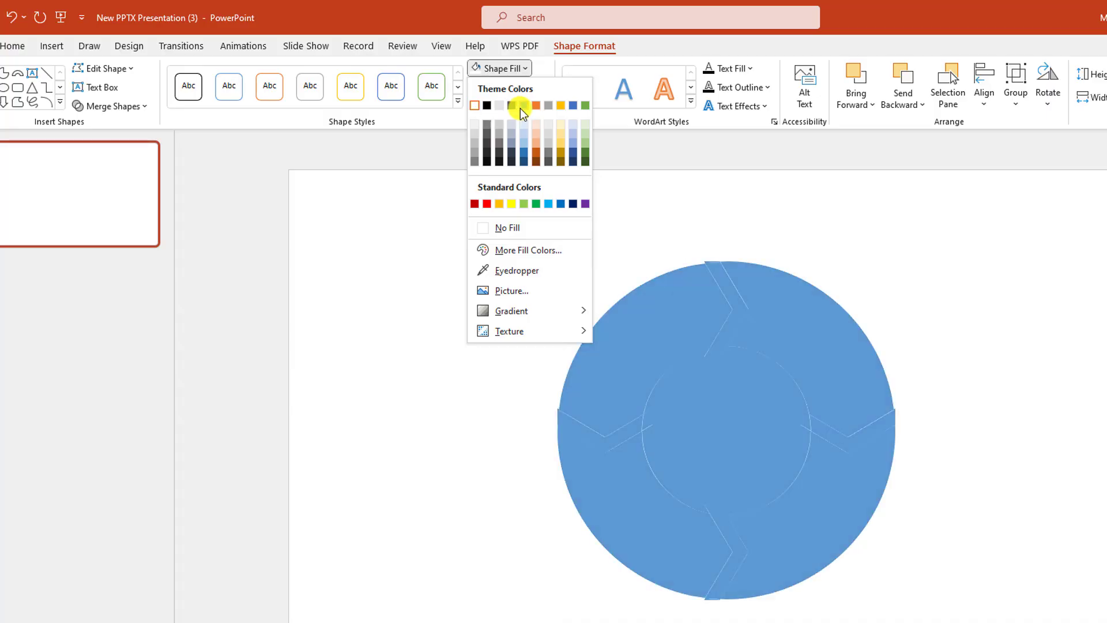
{"action": "left_click", "coordinate": [520, 109]}
{"action": "left_click", "coordinate": [1019, 352]}
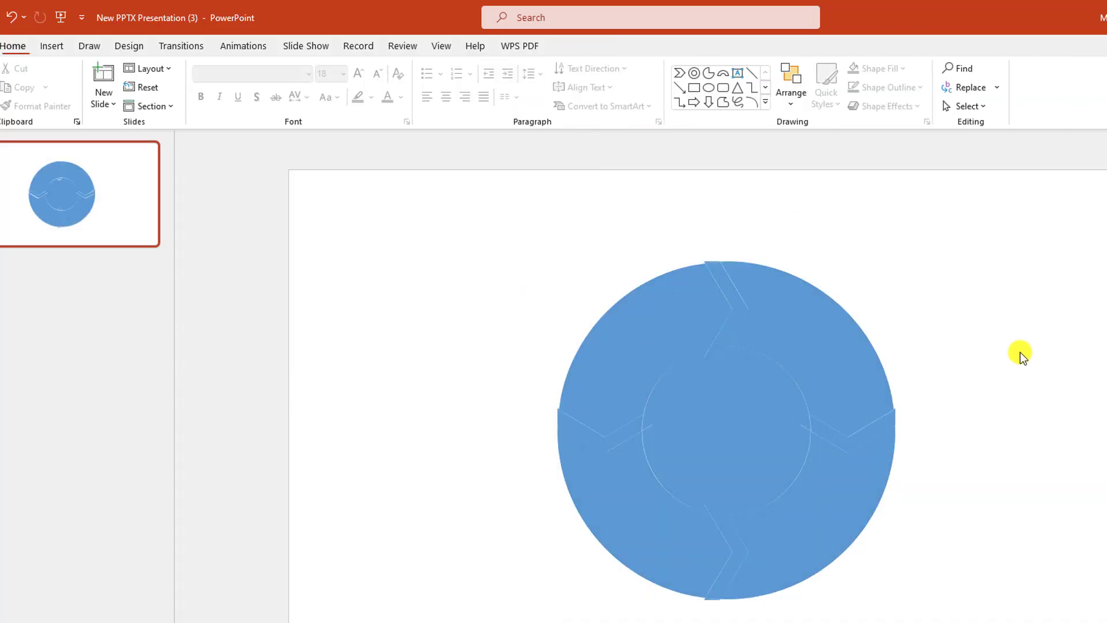
Delete the inner circle and the top, left, bottom and right chevron pieces
{"action": "left_click", "coordinate": [723, 425]}
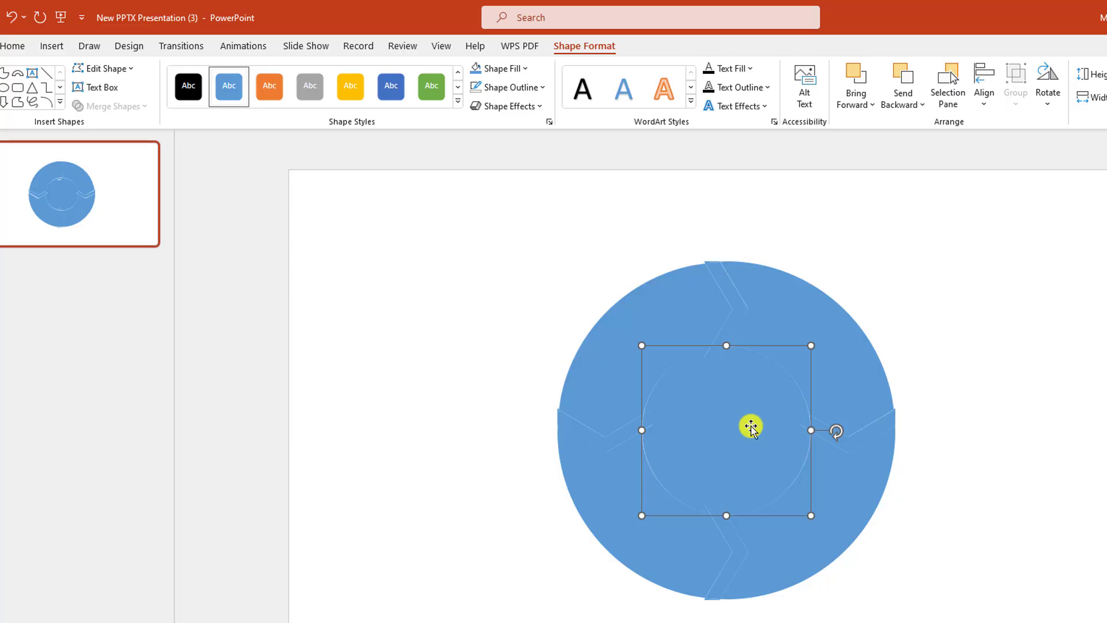
{"action": "key", "text": "Delete"}
{"action": "left_click", "coordinate": [732, 320]}
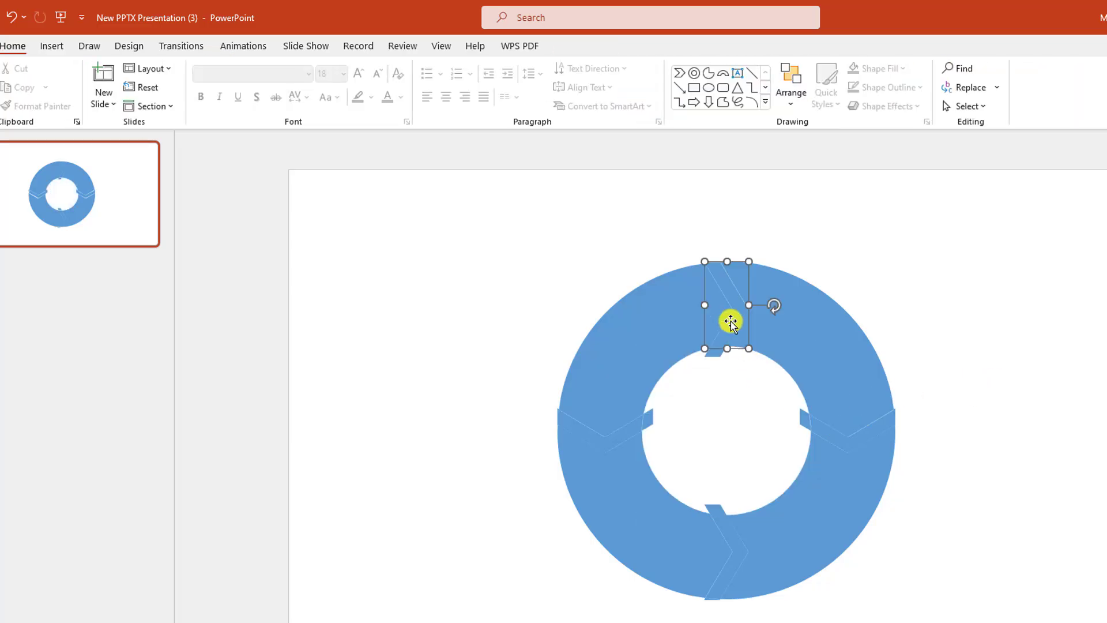
{"action": "key", "text": "Delete"}
{"action": "left_click", "coordinate": [612, 428]}
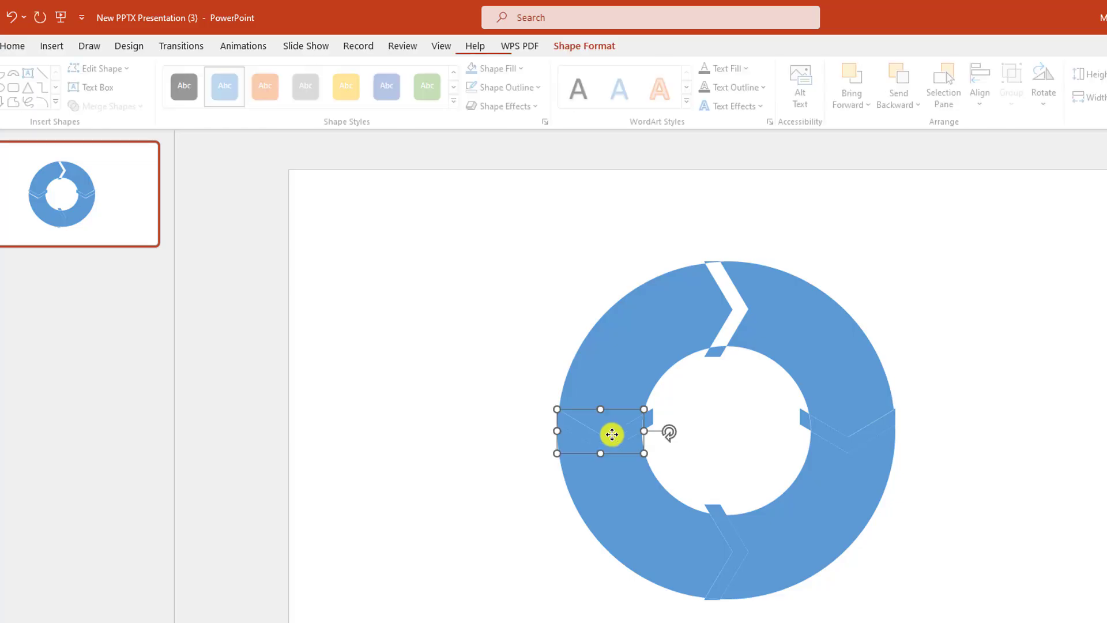
{"action": "key", "text": "Delete"}
{"action": "left_click", "coordinate": [739, 551]}
{"action": "key", "text": "Delete"}
{"action": "left_click", "coordinate": [855, 441]}
{"action": "key", "text": "Delete"}
Delete the three remaining inner slivers on the right, top and left
{"action": "left_click", "coordinate": [800, 424]}
{"action": "key", "text": "Delete"}
{"action": "left_click", "coordinate": [715, 352]}
{"action": "key", "text": "Delete"}
{"action": "left_click", "coordinate": [648, 421]}
{"action": "key", "text": "Delete"}
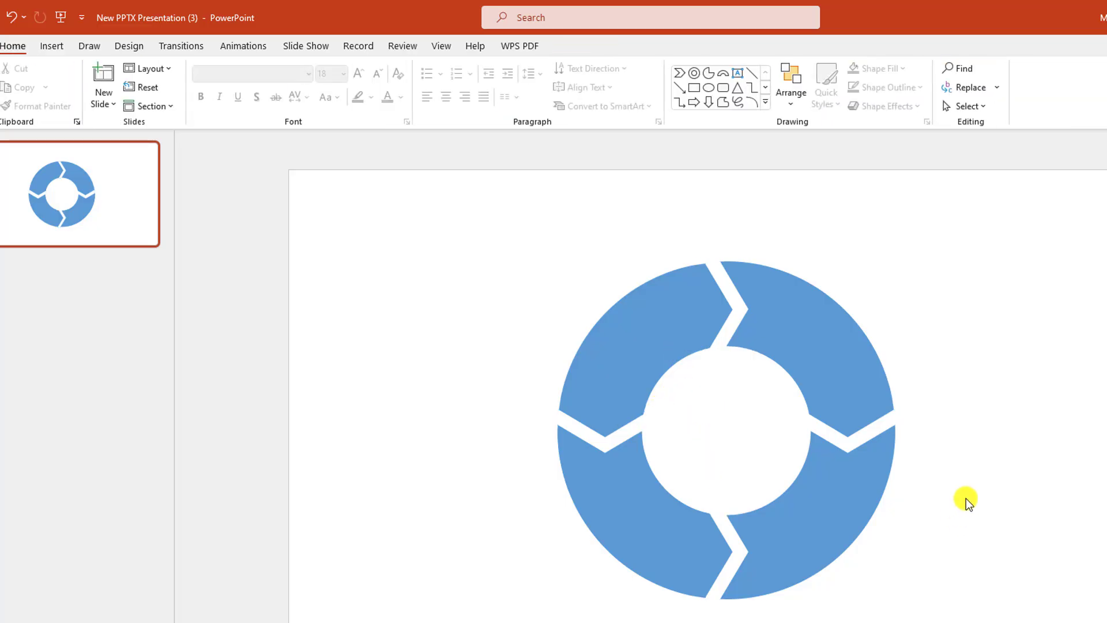
Fill the top-right ring piece blue and the bottom-right piece purple
{"action": "left_click", "coordinate": [817, 354]}
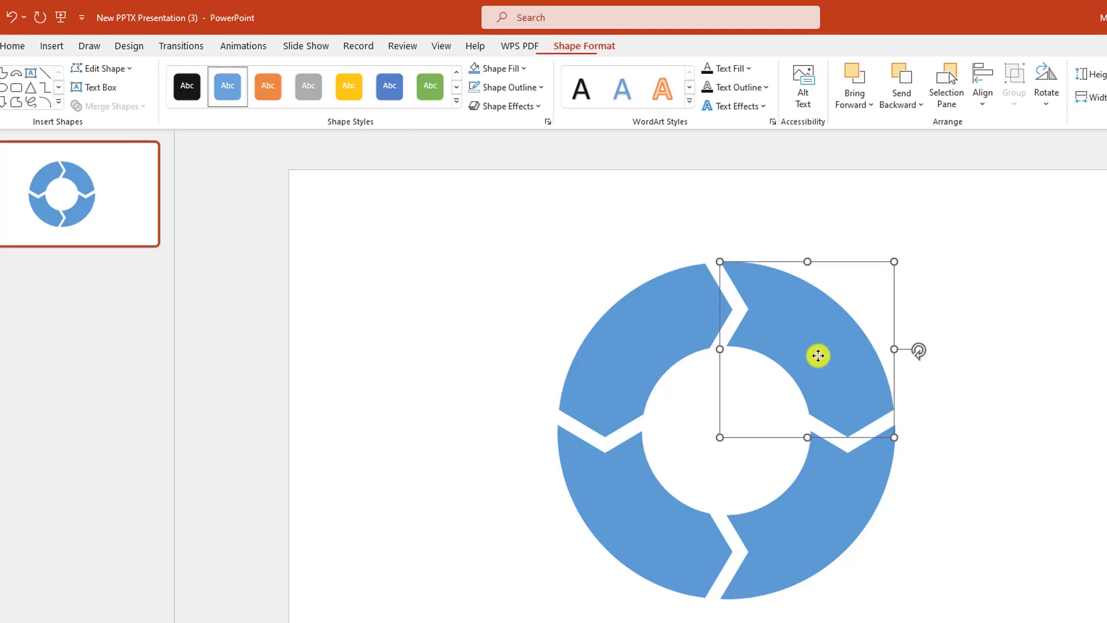
{"action": "left_click", "coordinate": [514, 68]}
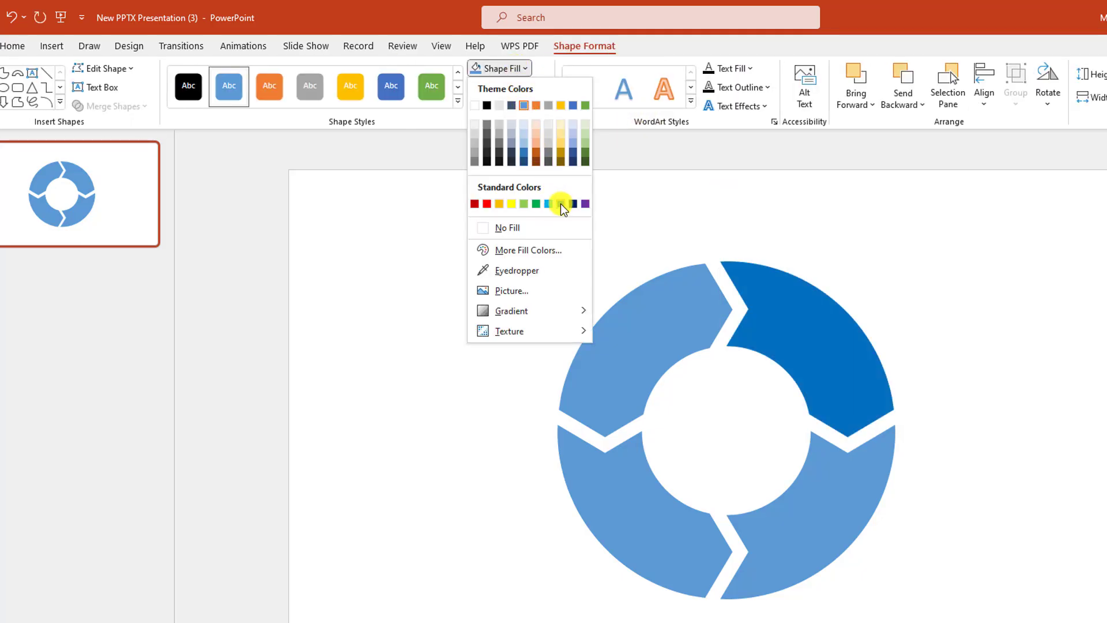
{"action": "left_click", "coordinate": [561, 203]}
{"action": "left_click", "coordinate": [820, 514]}
{"action": "left_click", "coordinate": [528, 70]}
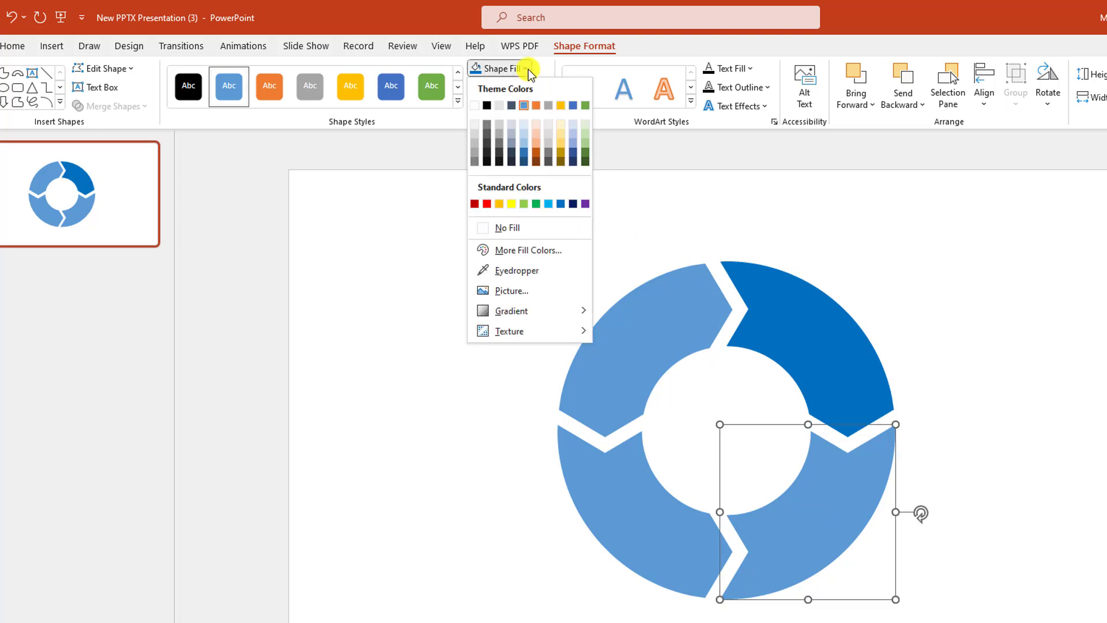
{"action": "left_click", "coordinate": [585, 204]}
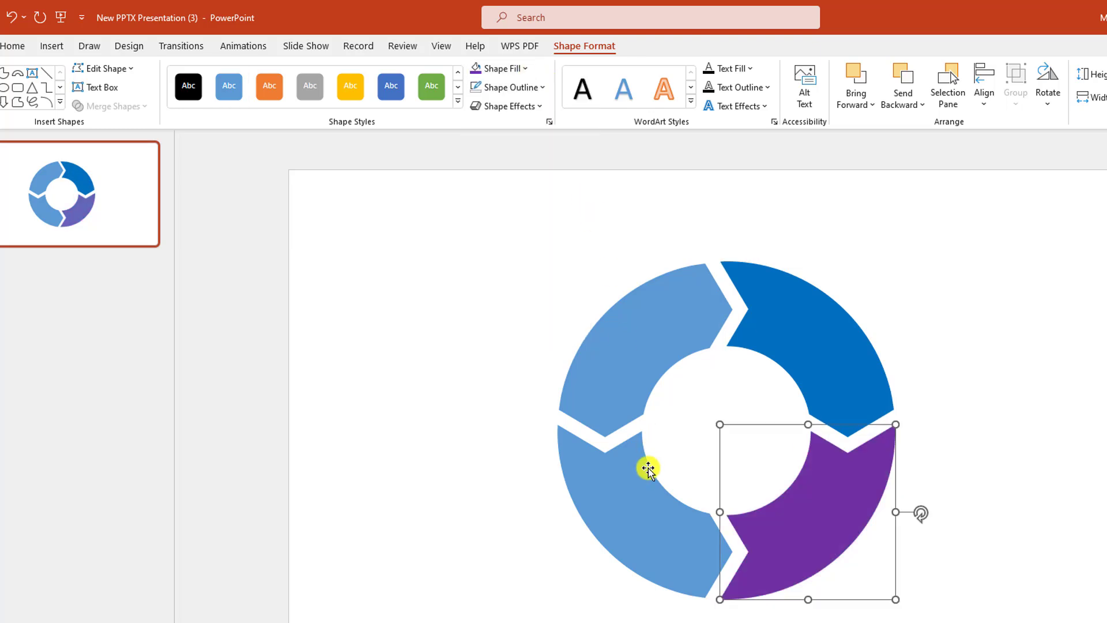
Fill the bottom-left ring piece green and the top-left piece dark orange
{"action": "left_click", "coordinate": [640, 474]}
{"action": "left_click", "coordinate": [528, 69]}
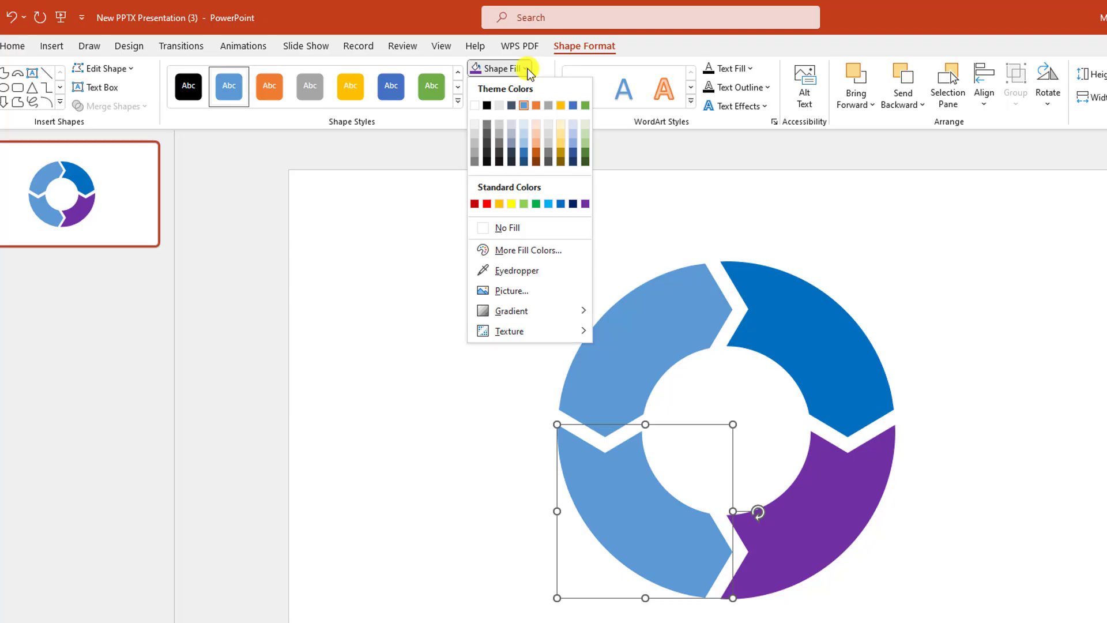
{"action": "left_click", "coordinate": [537, 204]}
{"action": "left_click", "coordinate": [636, 316]}
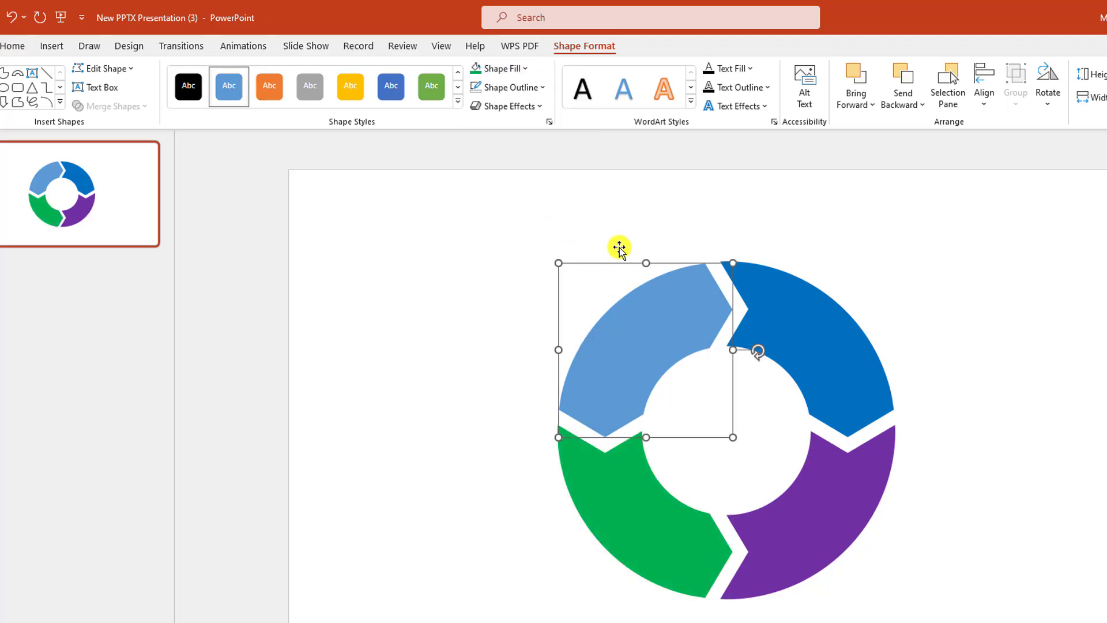
{"action": "left_click", "coordinate": [515, 69]}
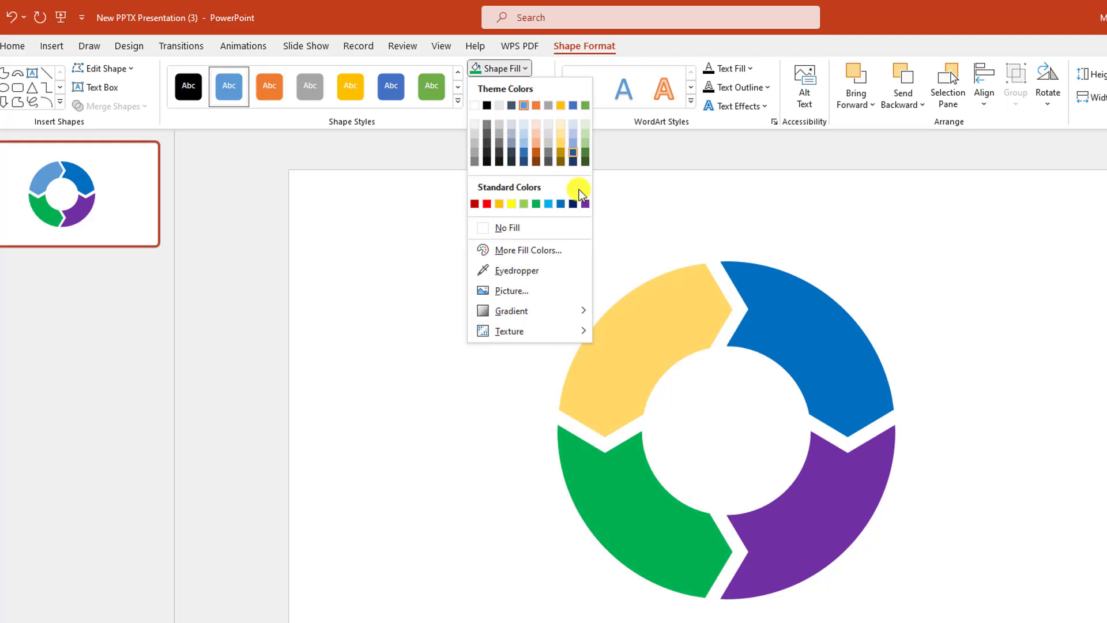
{"action": "left_click", "coordinate": [535, 155]}
{"action": "left_click", "coordinate": [912, 261]}
Apply a glowing preset effect and an Offset: Center shadow to all four ring pieces
{"action": "left_click_drag", "start_coordinate": [418, 179], "coordinate": [1061, 622]}
{"action": "left_click_drag", "start_coordinate": [860, 393], "coordinate": [1104, 390]}
{"action": "left_click", "coordinate": [582, 46]}
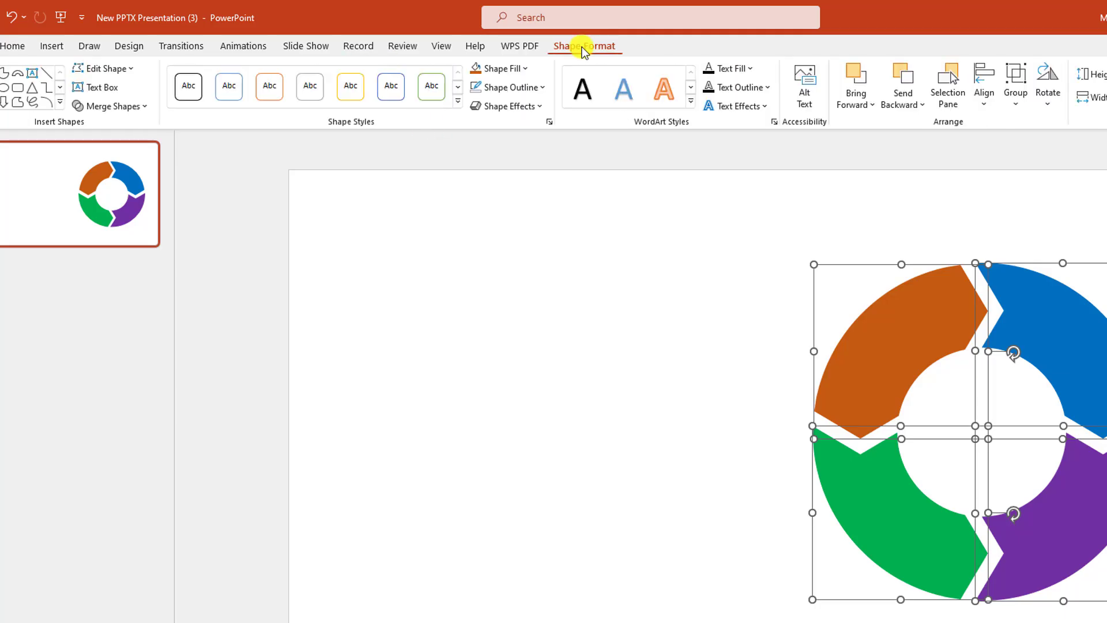
{"action": "left_click", "coordinate": [538, 106]}
{"action": "mouse_move", "coordinate": [526, 141]}
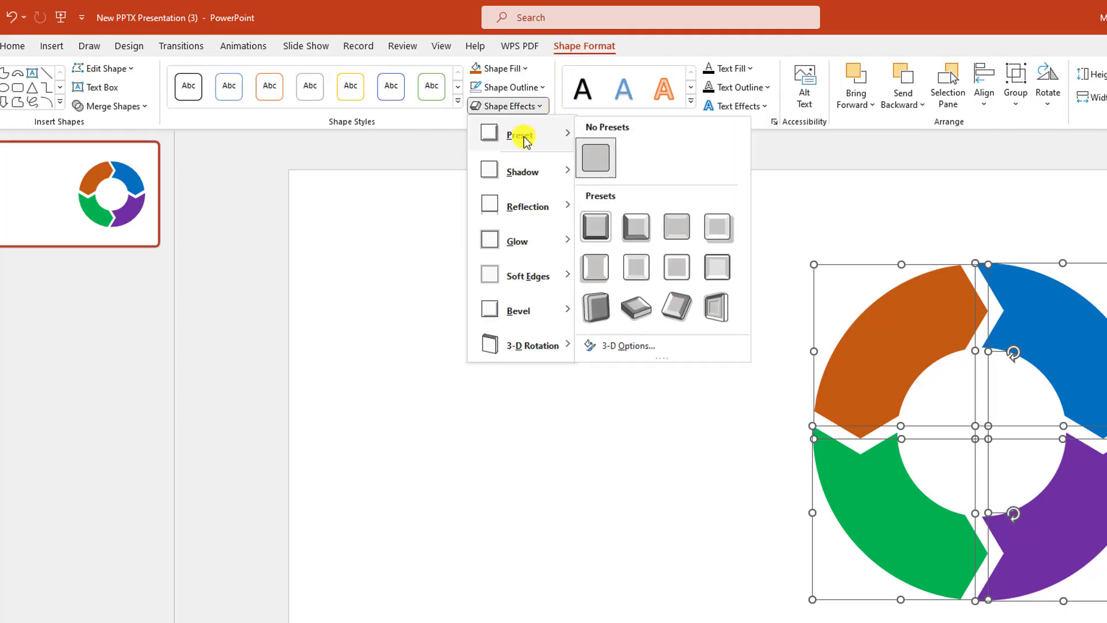
{"action": "left_click", "coordinate": [633, 270]}
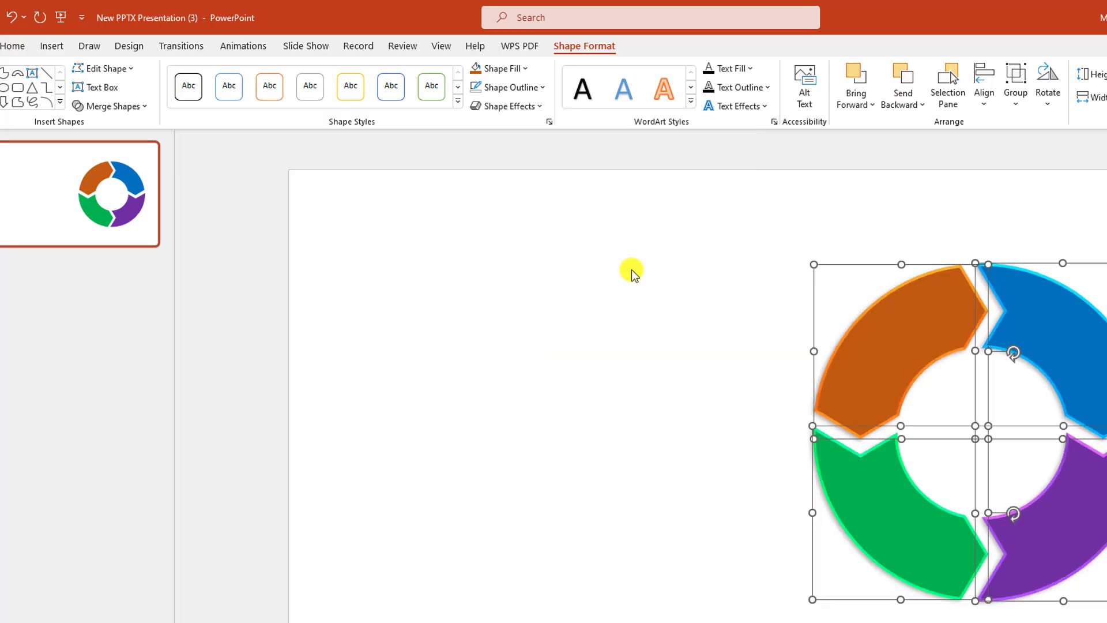
{"action": "left_click", "coordinate": [537, 105]}
{"action": "mouse_move", "coordinate": [537, 169]}
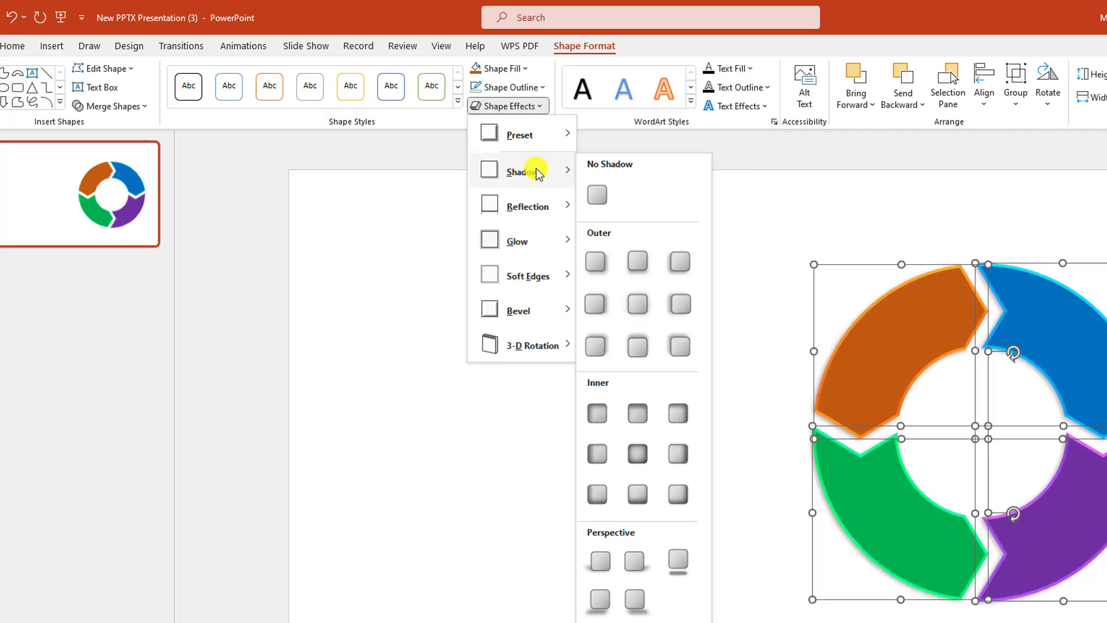
{"action": "left_click", "coordinate": [639, 304]}
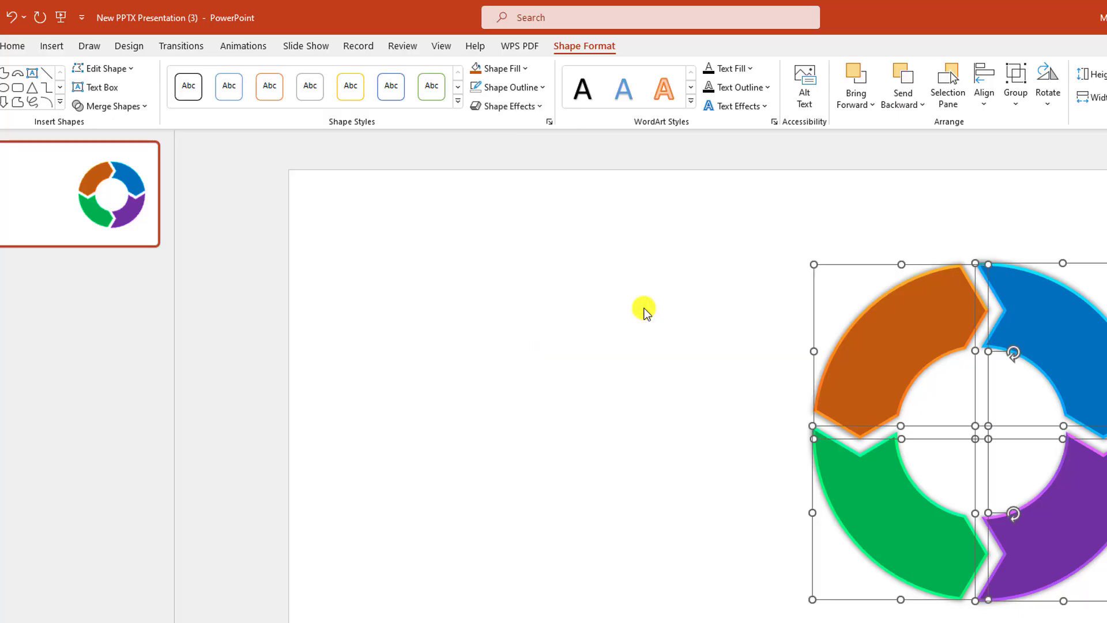
Turn on guides and centre the ring on the slide's vertical guide
{"action": "key", "text": "alt+h"}
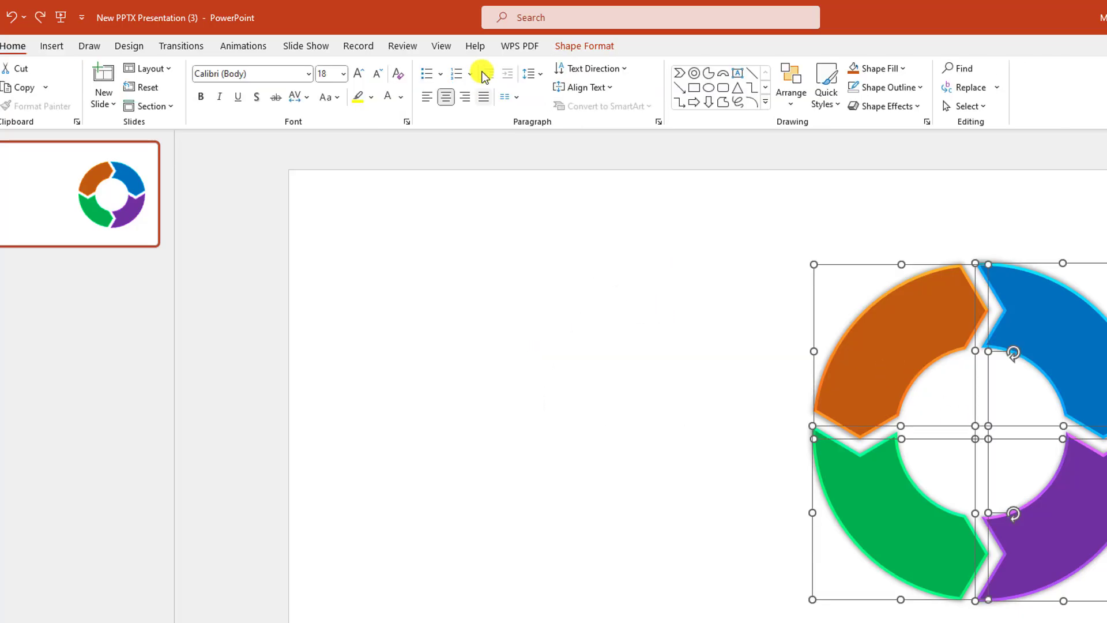
{"action": "left_click", "coordinate": [435, 49]}
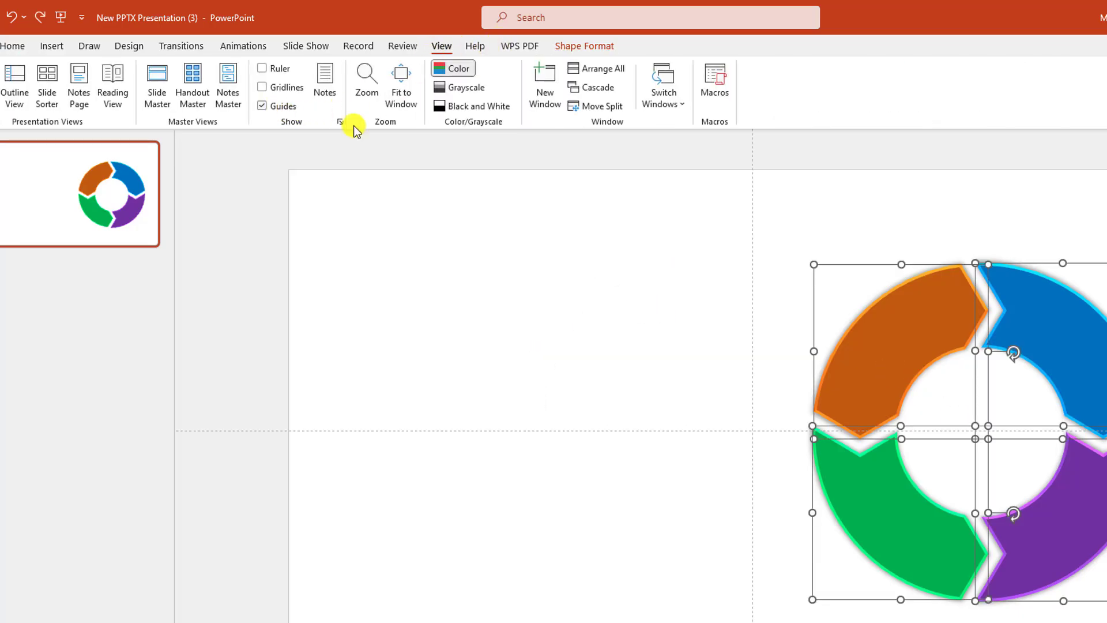
{"action": "left_click_drag", "start_coordinate": [1080, 390], "coordinate": [847, 388]}
{"action": "left_click", "coordinate": [52, 46]}
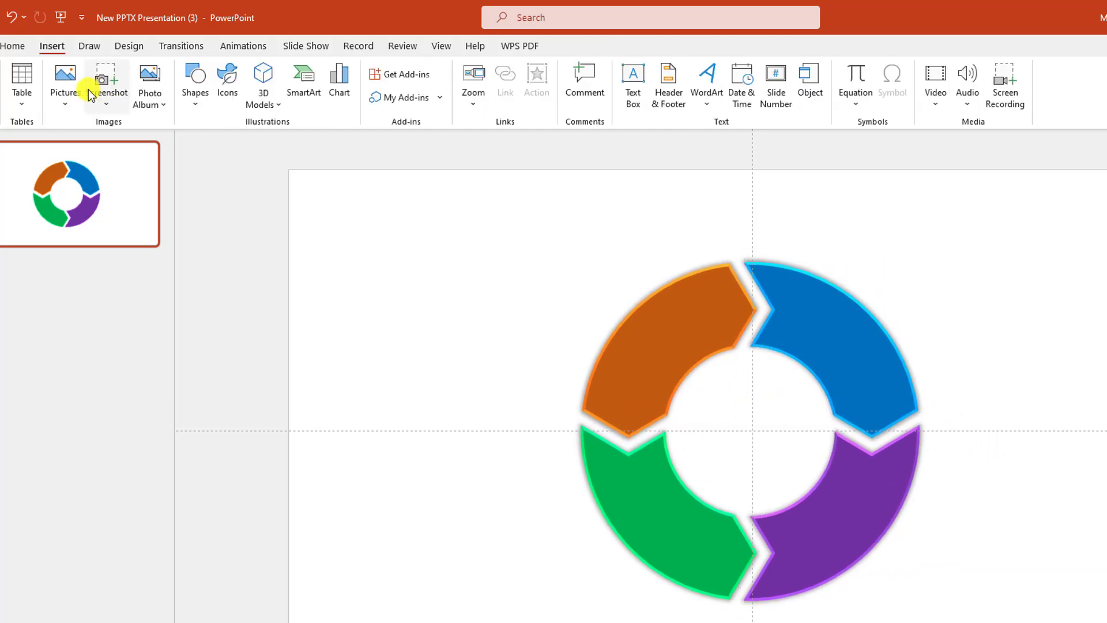
{"action": "left_click", "coordinate": [199, 107]}
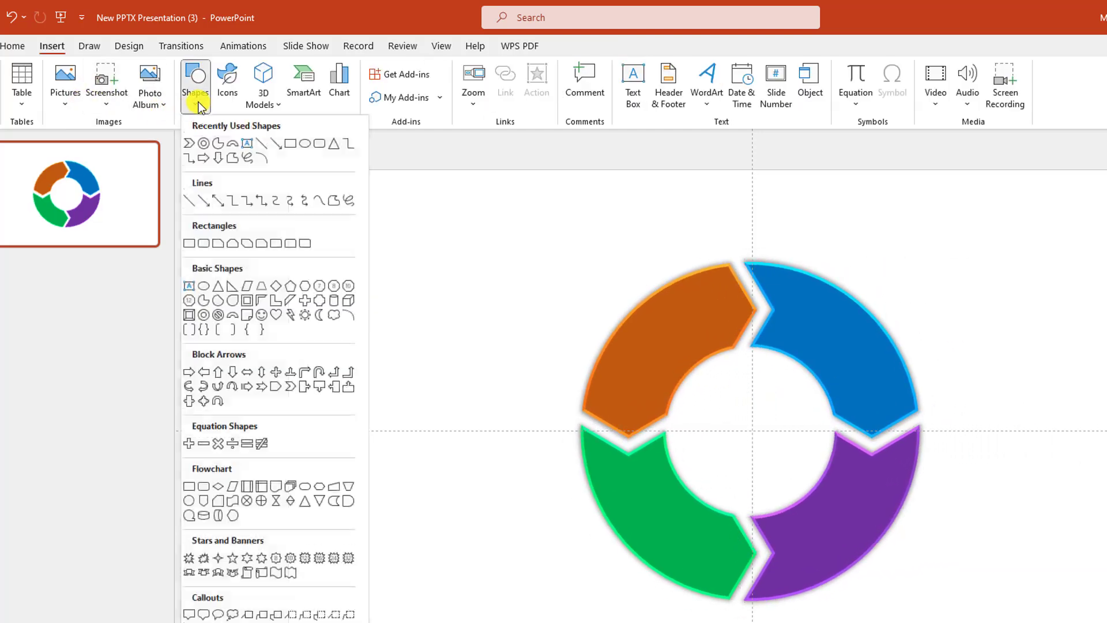
Draw a black 1½ pt leader line up-right from the blue piece, then running right
{"action": "left_click", "coordinate": [263, 144]}
{"action": "left_click_drag", "start_coordinate": [852, 289], "coordinate": [876, 256]}
{"action": "left_click", "coordinate": [532, 87]}
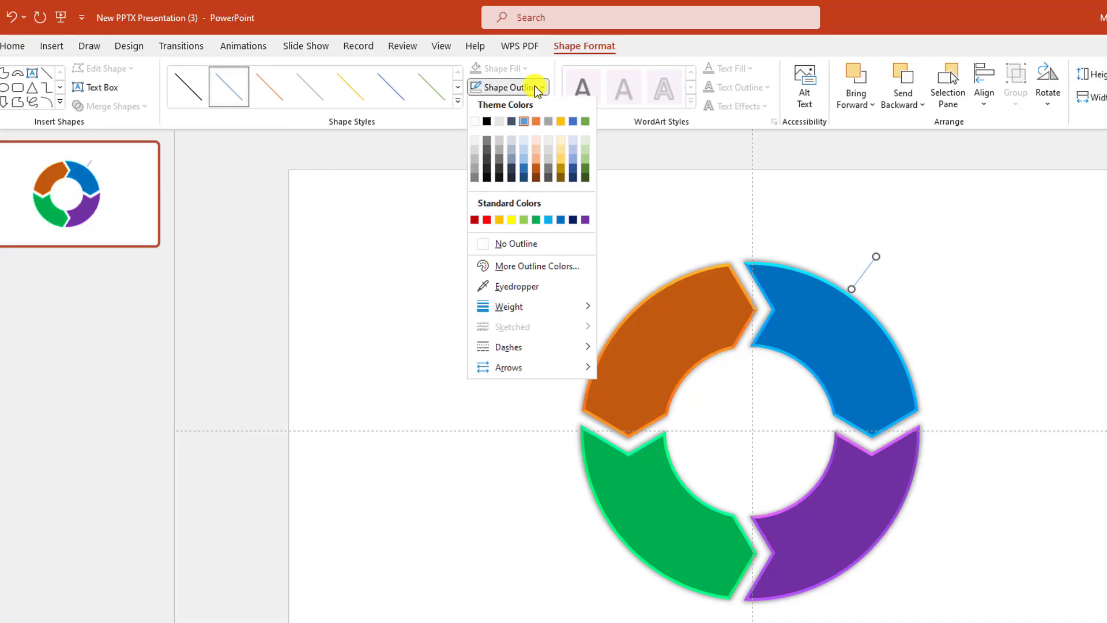
{"action": "left_click", "coordinate": [487, 124]}
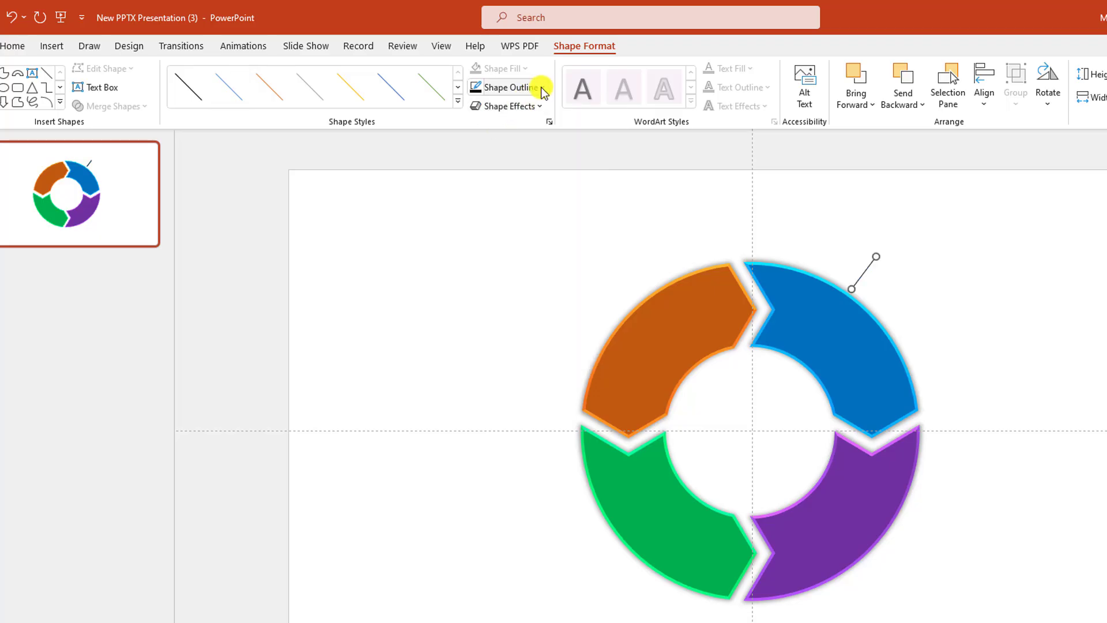
{"action": "left_click", "coordinate": [540, 88]}
{"action": "mouse_move", "coordinate": [552, 309]}
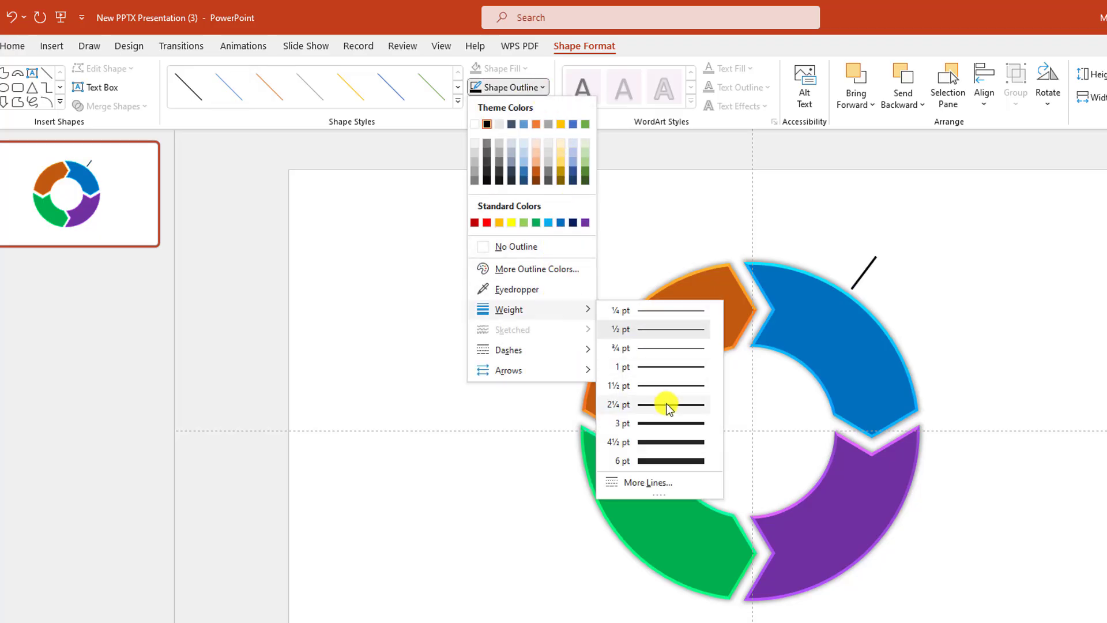
{"action": "left_click", "coordinate": [671, 385]}
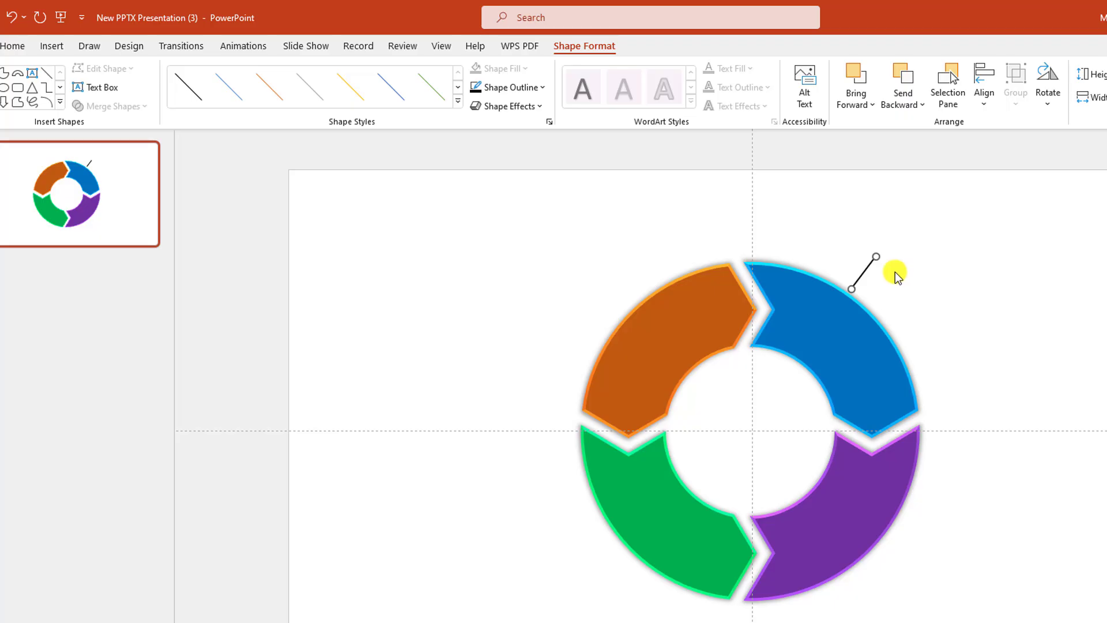
{"action": "left_click_drag", "start_coordinate": [877, 286], "coordinate": [952, 258]}
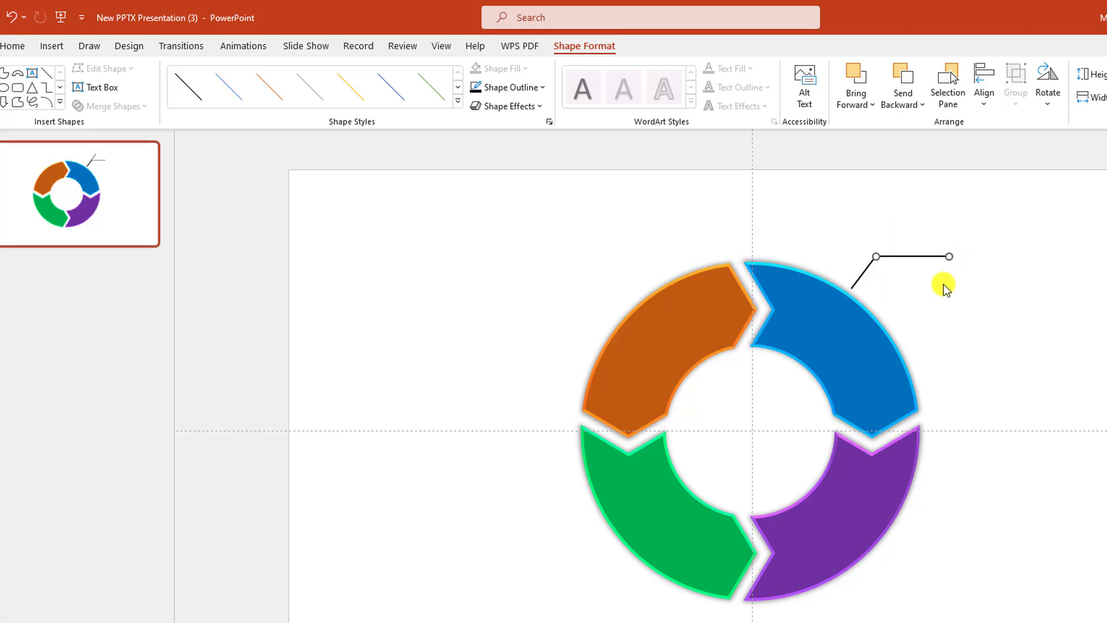
{"action": "key", "text": "Escape"}
{"action": "left_click", "coordinate": [51, 46]}
Draw a black-outlined text box at the leader line's end
{"action": "left_click", "coordinate": [199, 106]}
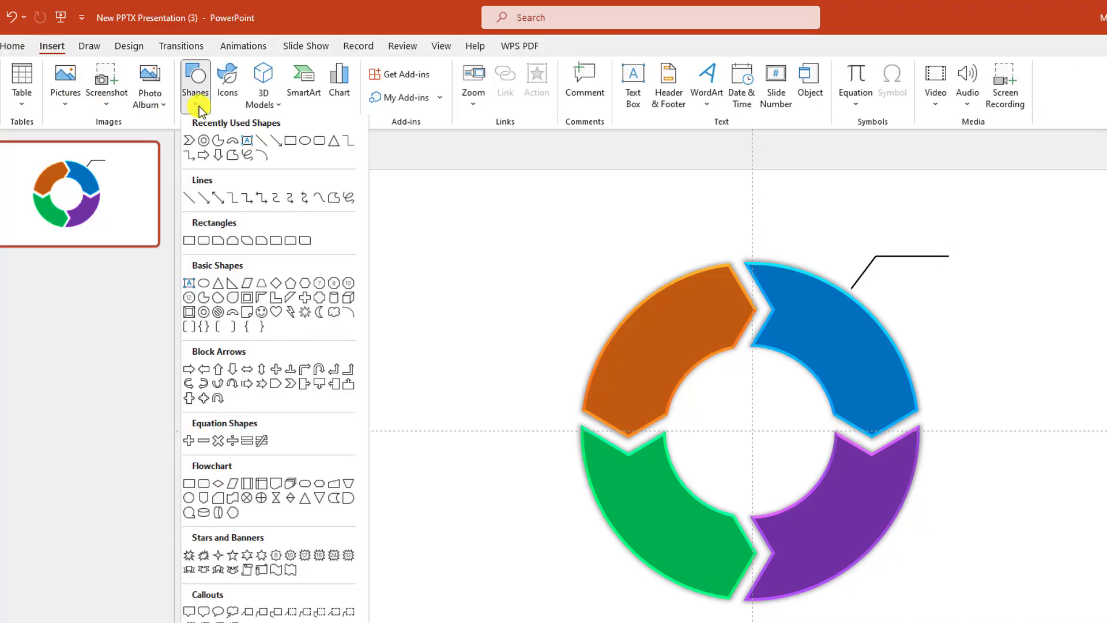
{"action": "left_click", "coordinate": [247, 143]}
{"action": "left_click_drag", "start_coordinate": [949, 232], "coordinate": [1071, 296]}
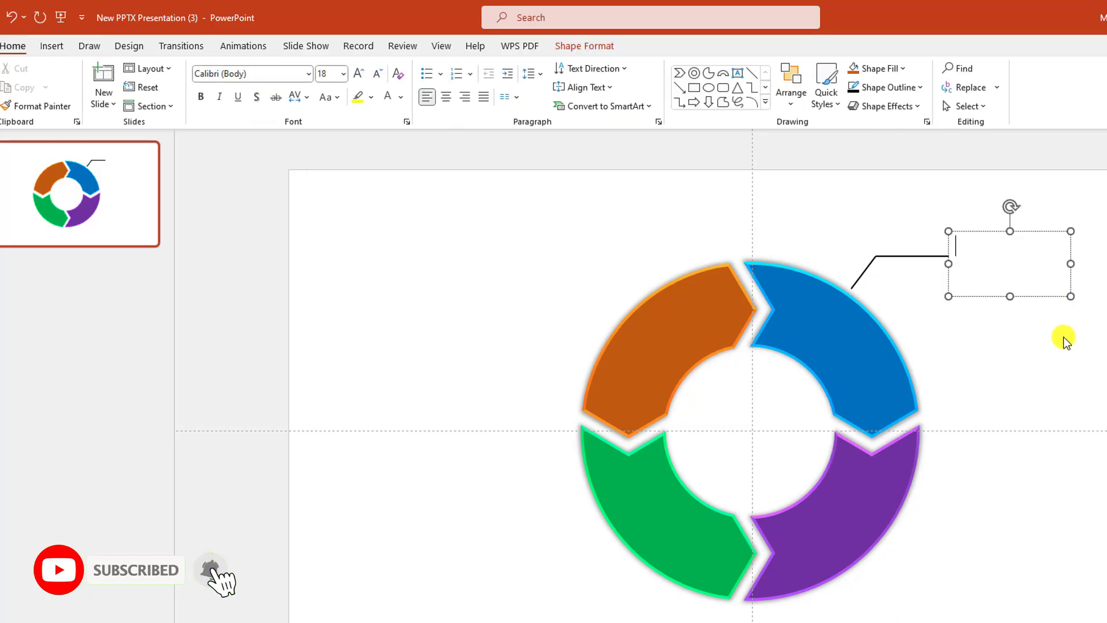
{"action": "left_click", "coordinate": [536, 90]}
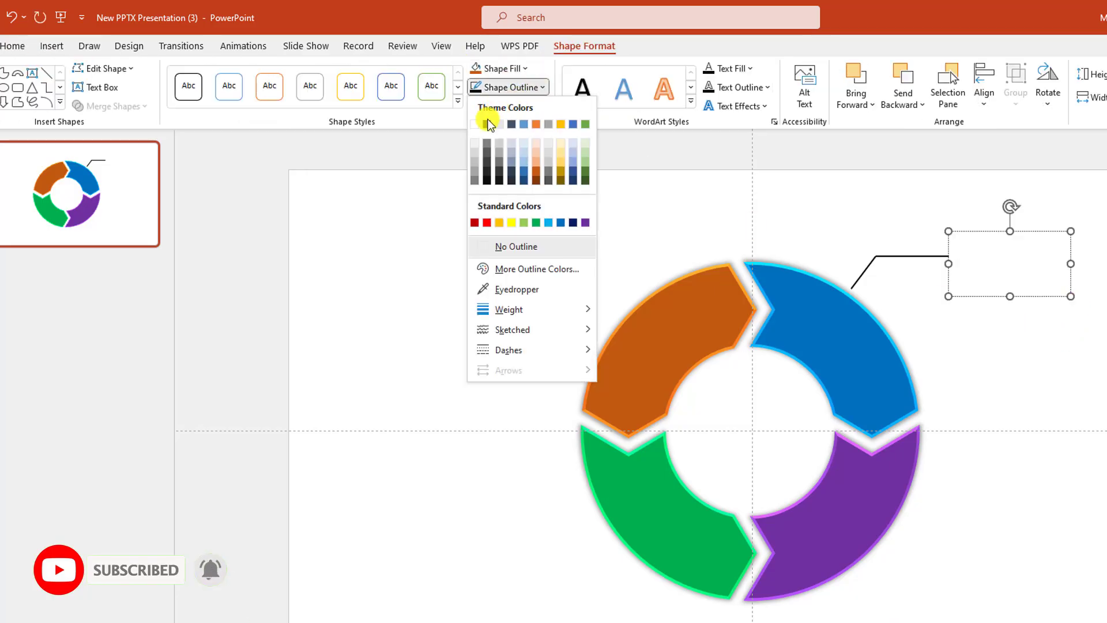
{"action": "left_click", "coordinate": [483, 126]}
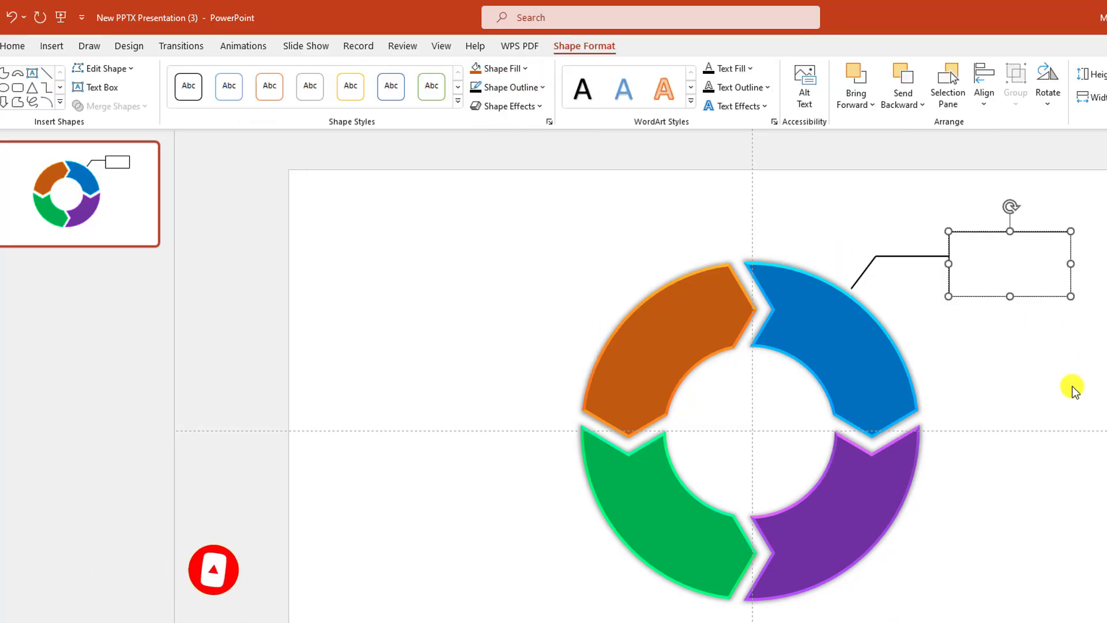
Enter "1." plus the pasted Lorem Ipsum sentence, widen the box, and set "1." to TimeBurner
{"action": "type", "text": "1."}
{"action": "type", "text": "Lorem Ipsum is simply dummy text of the printing and typesetting industry."}
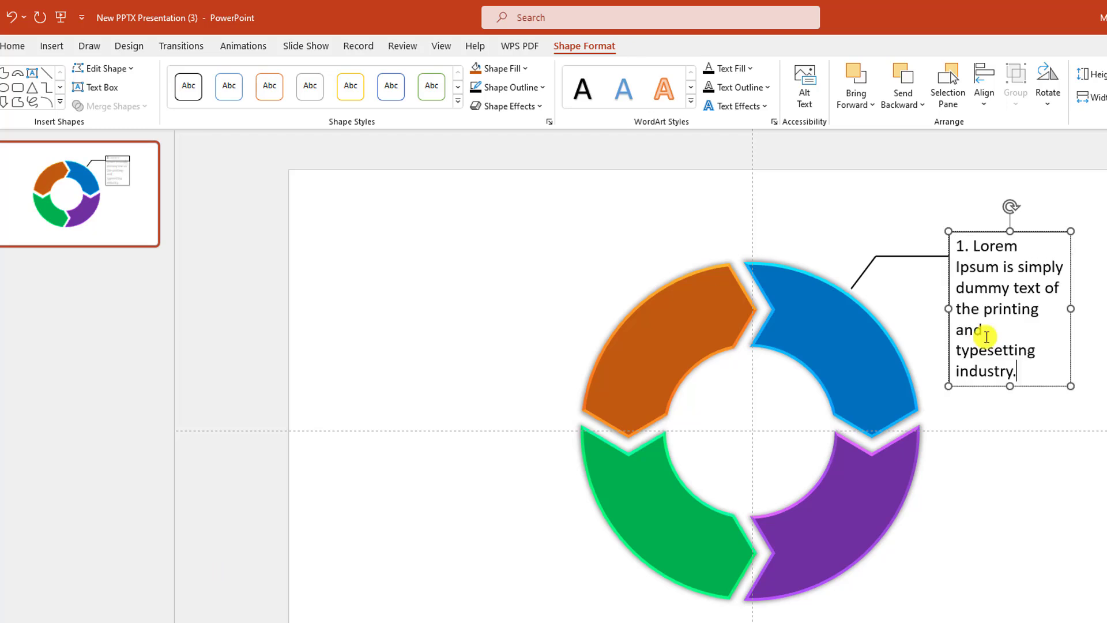
{"action": "left_click_drag", "start_coordinate": [1030, 375], "coordinate": [982, 250]}
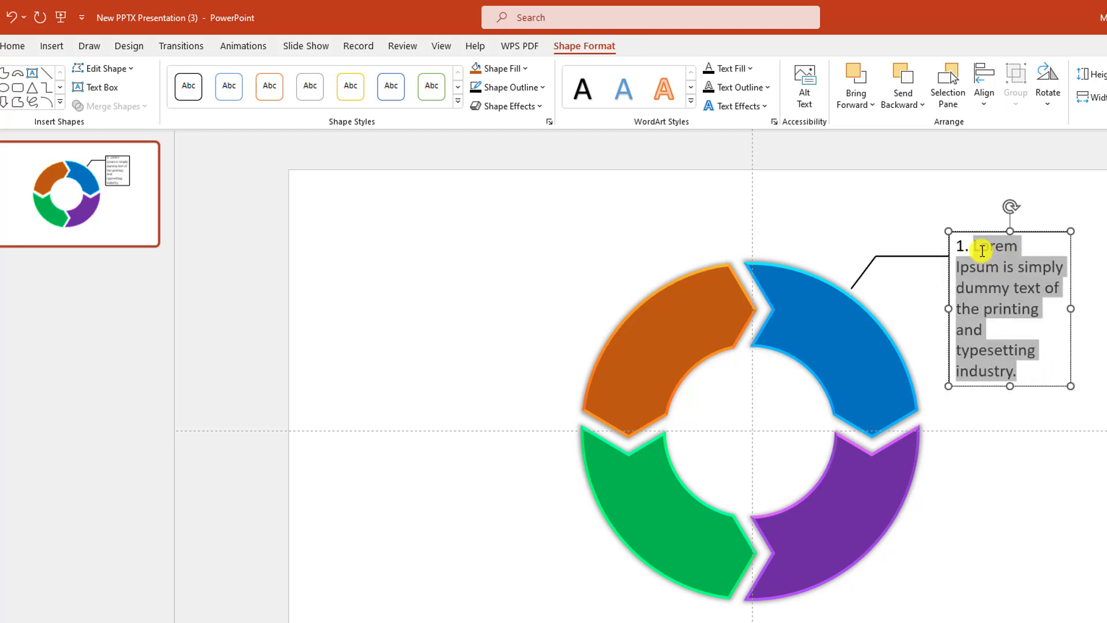
{"action": "left_click", "coordinate": [13, 45]}
{"action": "key", "text": "ctrl+z"}
{"action": "left_click_drag", "start_coordinate": [1072, 280], "coordinate": [1103, 267]}
{"action": "double_click", "coordinate": [961, 247]}
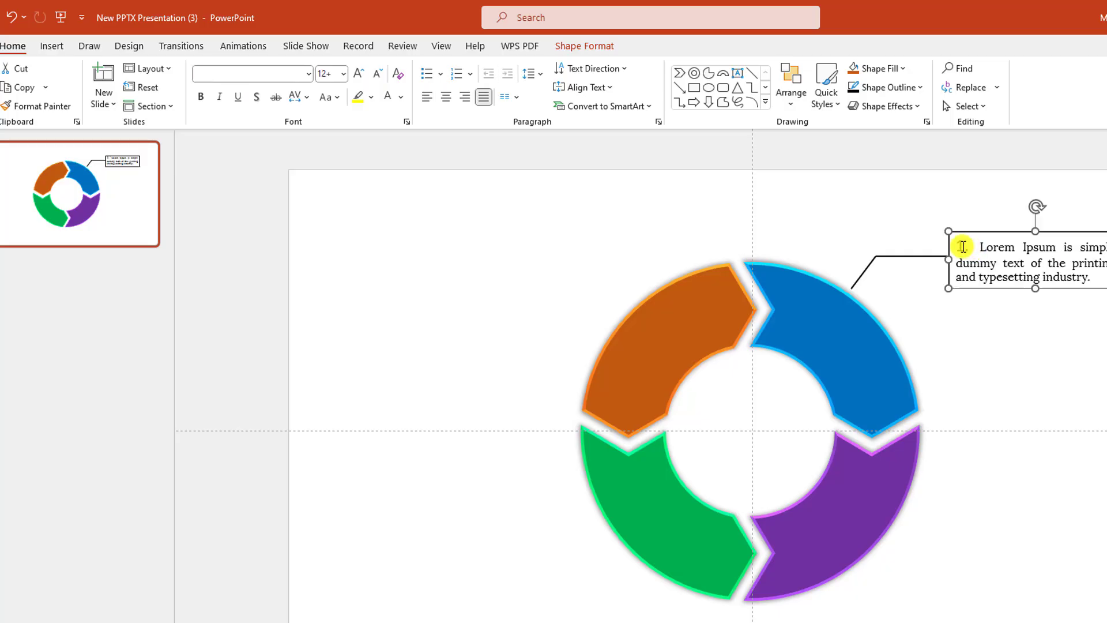
{"action": "left_click", "coordinate": [281, 71]}
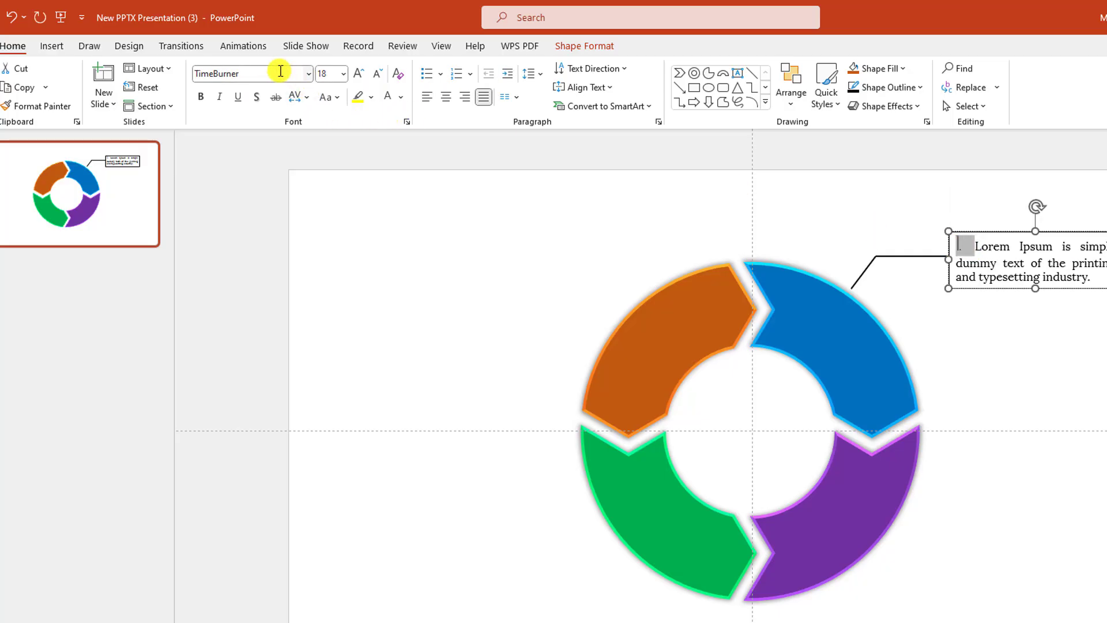
{"action": "key", "text": "Escape"}
{"action": "key", "text": "Escape"}
{"action": "left_click", "coordinate": [51, 46]}
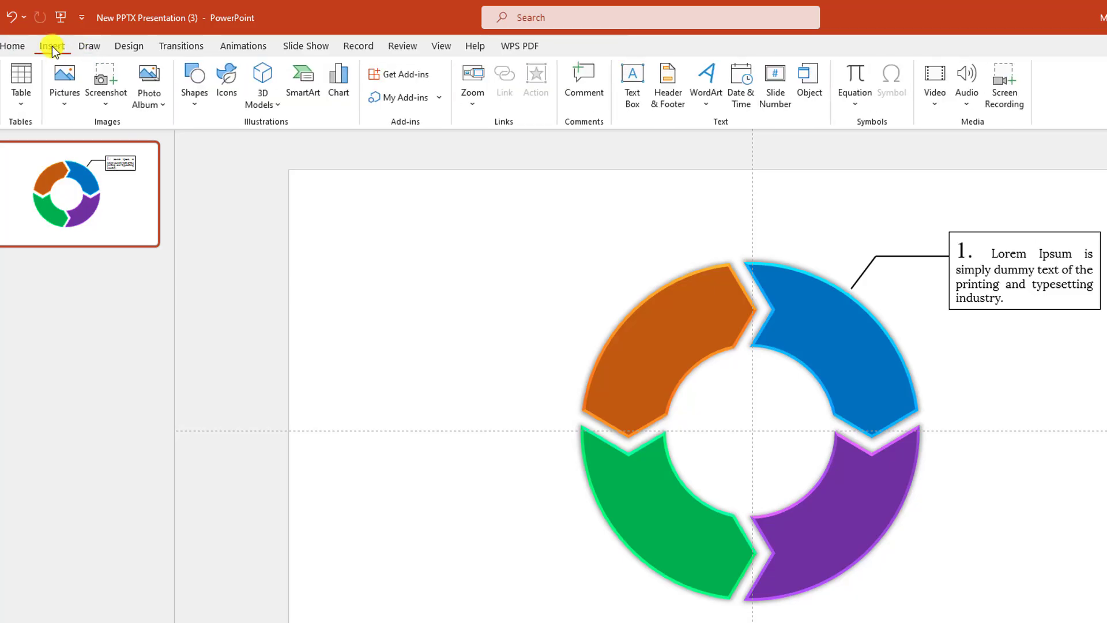
Insert the atom icon onto the blue segment, sized to 0.89"
{"action": "left_click", "coordinate": [226, 101]}
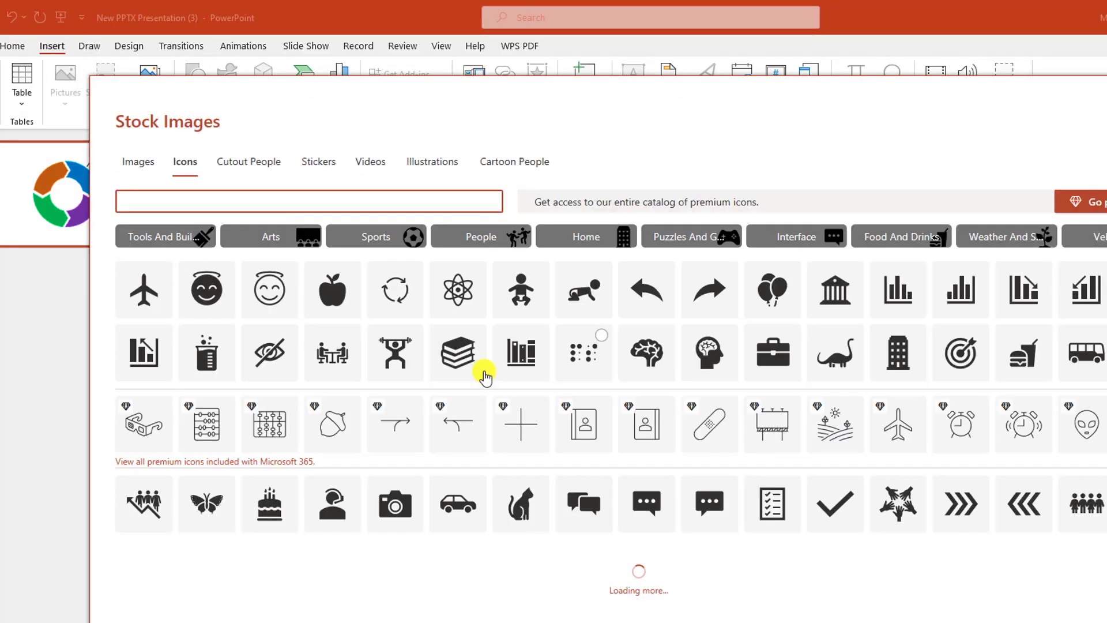
{"action": "left_click", "coordinate": [467, 296]}
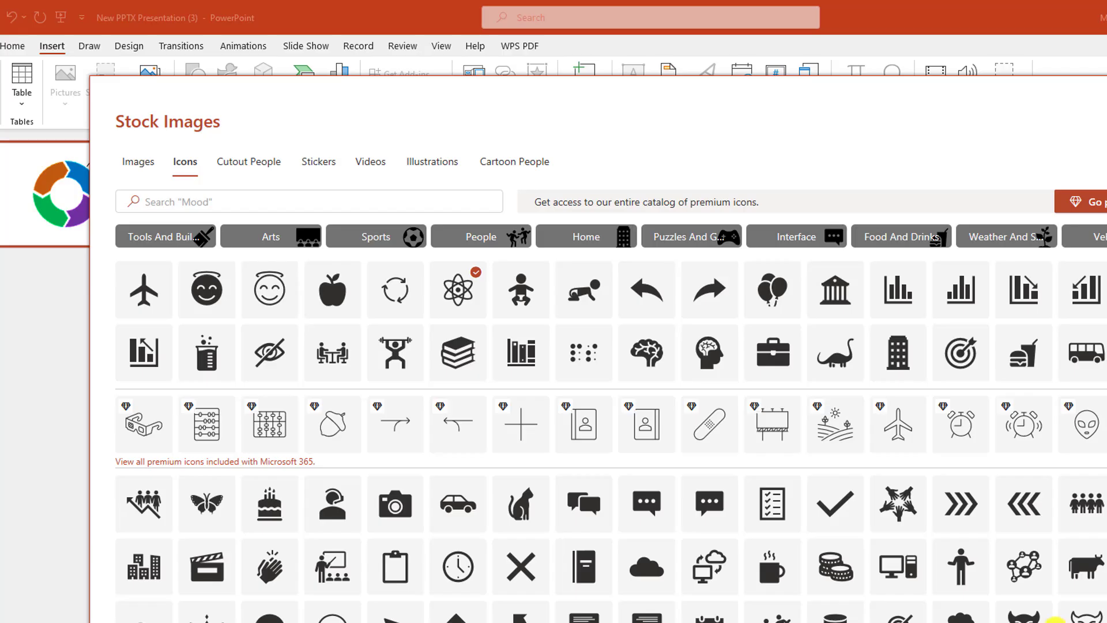
{"action": "left_click", "coordinate": [1055, 620]}
{"action": "left_click_drag", "start_coordinate": [754, 437], "coordinate": [850, 354]}
{"action": "left_click_drag", "start_coordinate": [884, 311], "coordinate": [851, 350]}
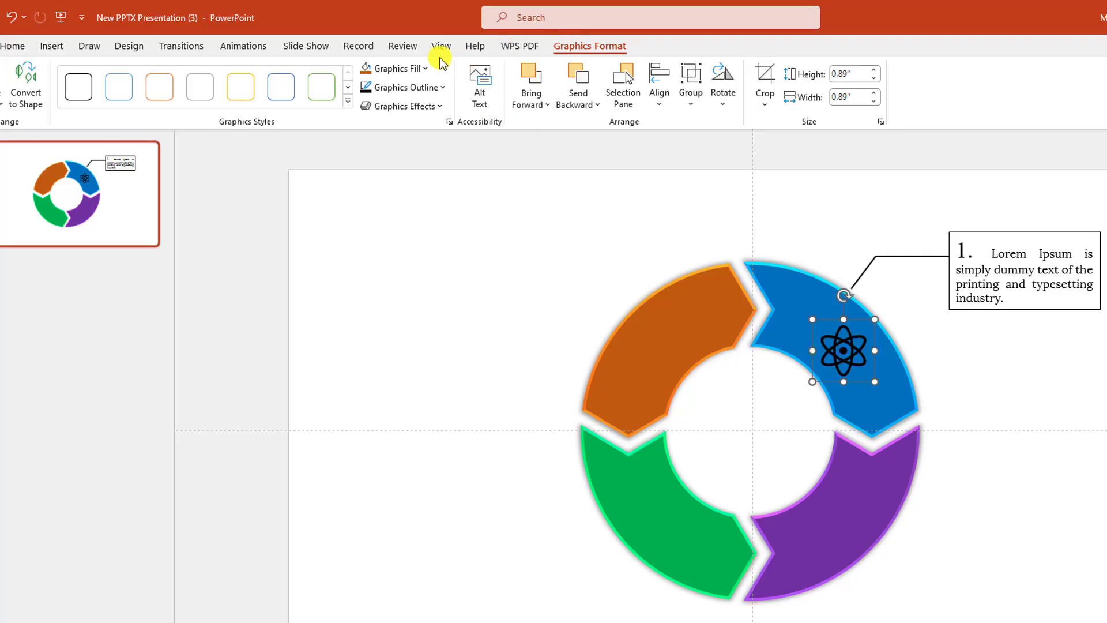
Fill the atom icon white and place a copy on the purple segment
{"action": "left_click", "coordinate": [421, 69]}
{"action": "left_click", "coordinate": [367, 108]}
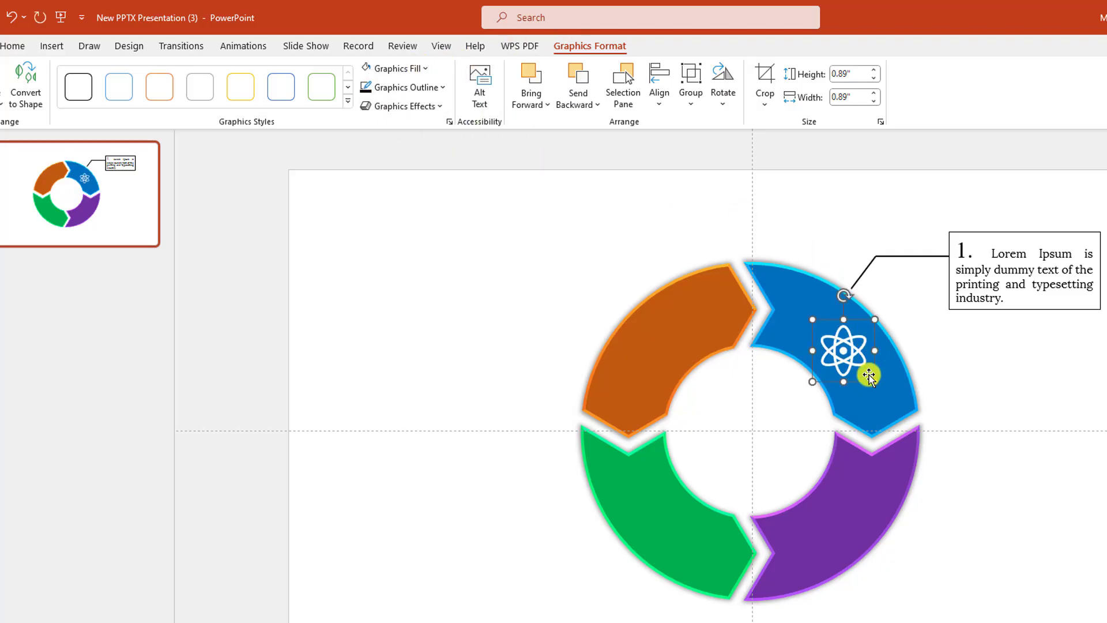
{"action": "left_click_drag", "start_coordinate": [855, 363], "coordinate": [654, 358]}
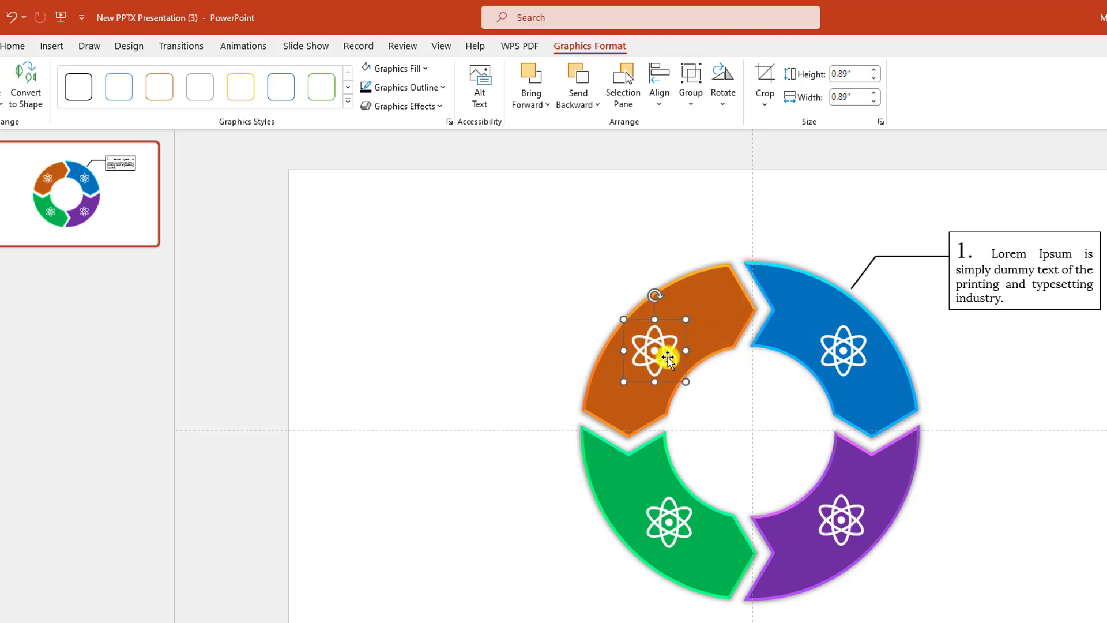
Replace the orange segment's icon with a target icon from the icon library
{"action": "right_click", "coordinate": [656, 354]}
{"action": "mouse_move", "coordinate": [715, 497]}
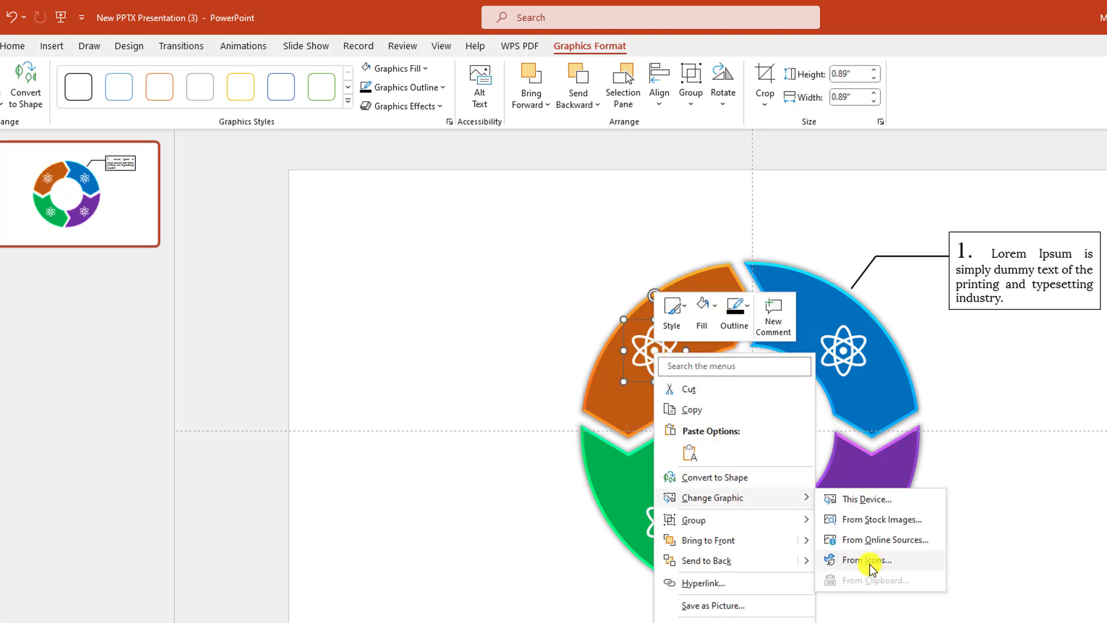
{"action": "left_click", "coordinate": [869, 561]}
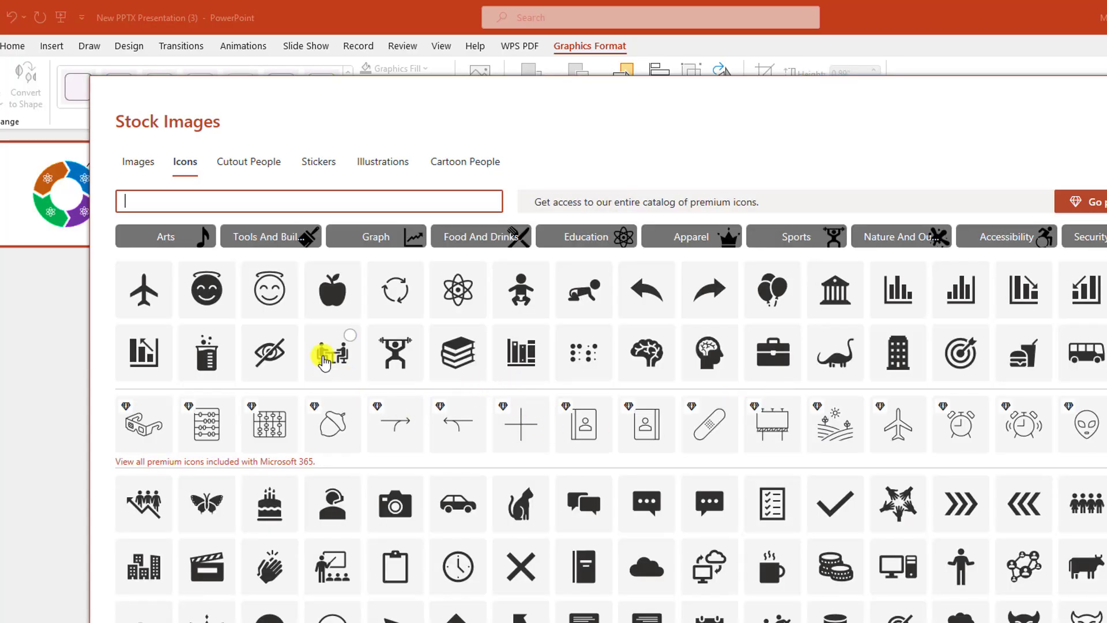
{"action": "left_click", "coordinate": [962, 353]}
{"action": "key", "text": "Return"}
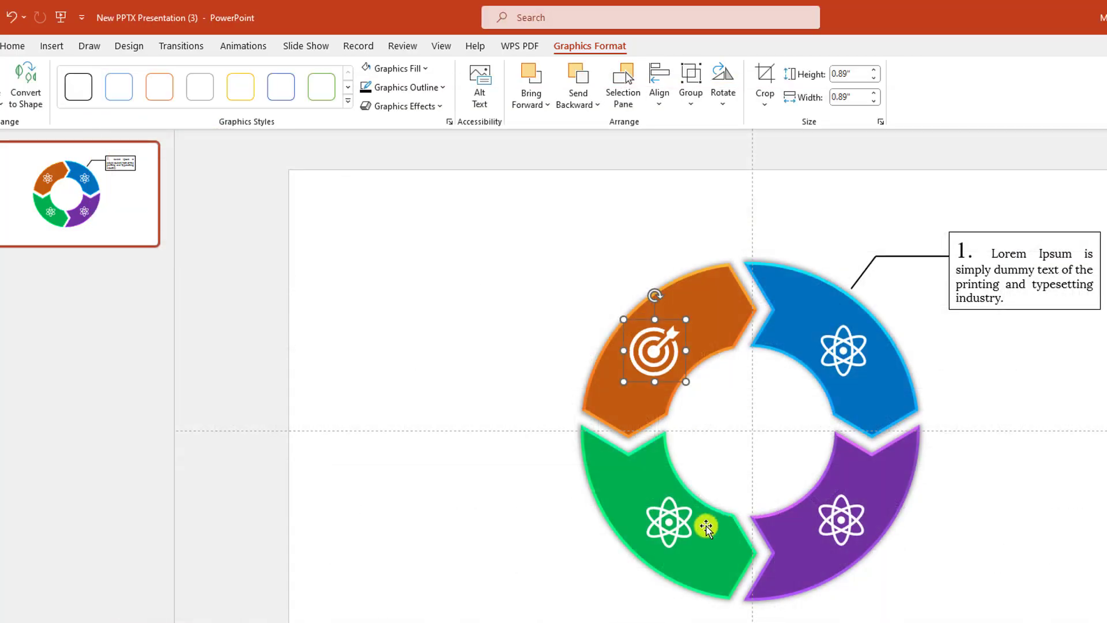
Replace the green segment's icon with a books icon
{"action": "right_click", "coordinate": [663, 522]}
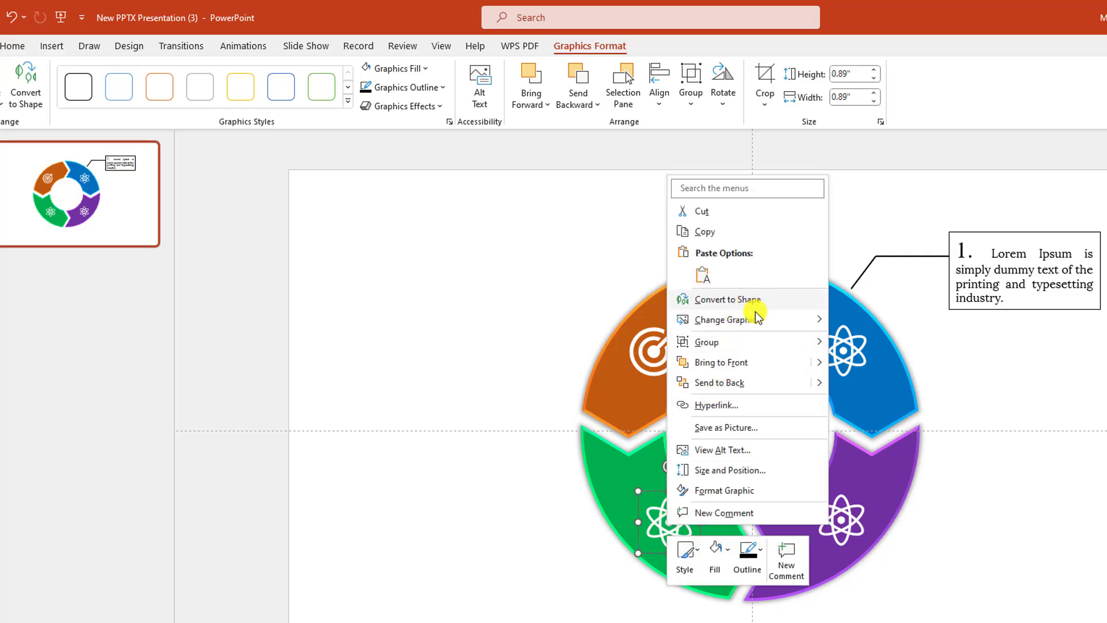
{"action": "mouse_move", "coordinate": [761, 319]}
{"action": "left_click", "coordinate": [866, 380]}
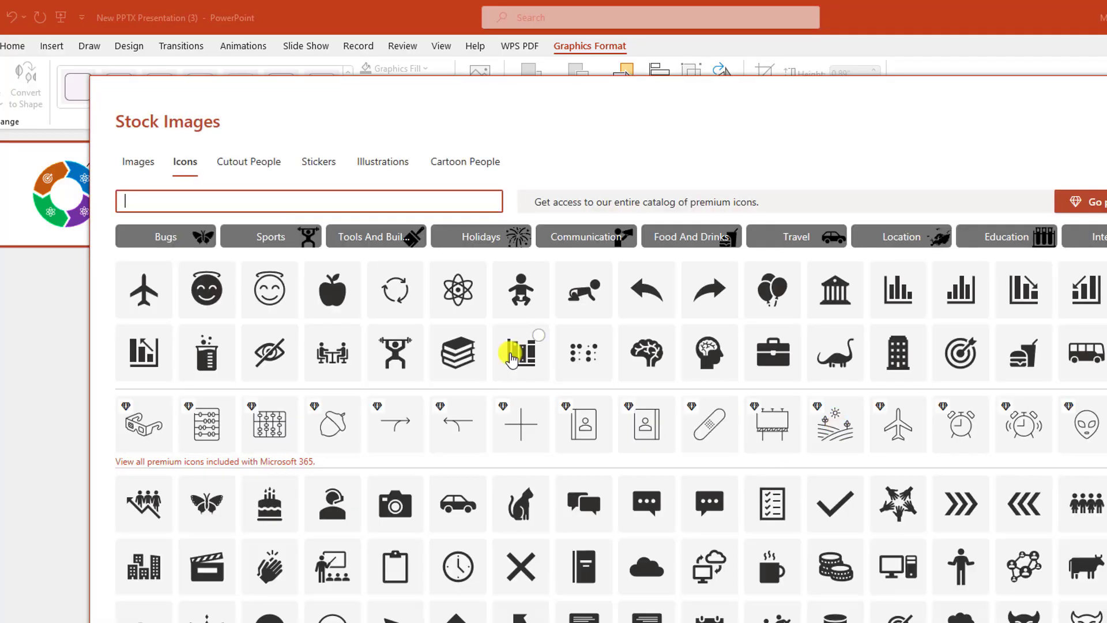
{"action": "left_click", "coordinate": [520, 351]}
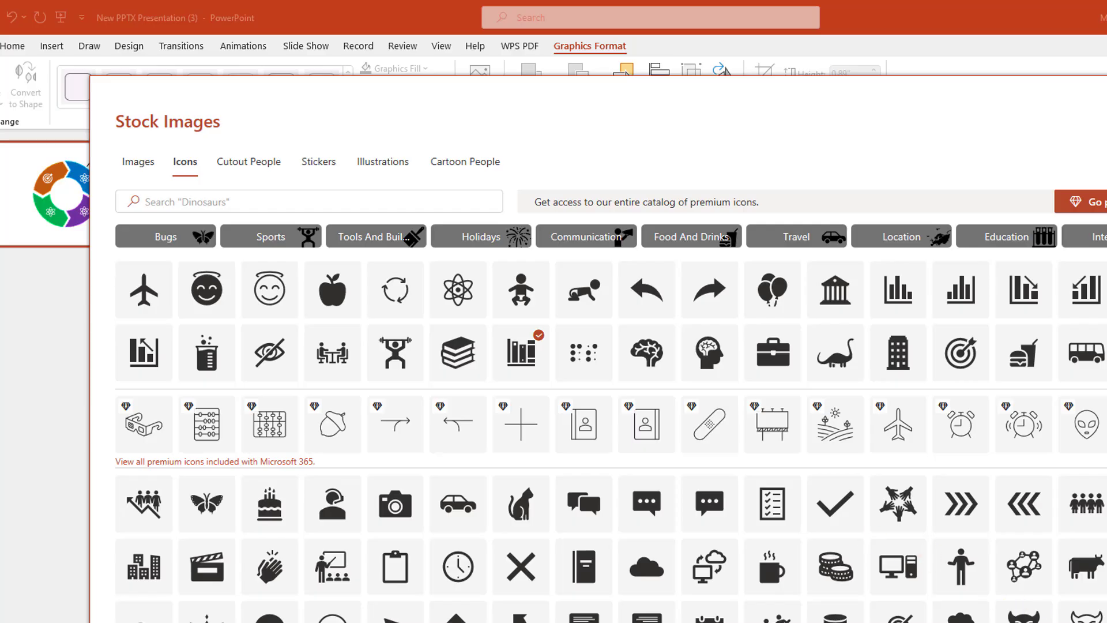
{"action": "key", "text": "Return"}
Replace the purple segment's icon with a people-with-rising-arrow icon
{"action": "right_click", "coordinate": [840, 522]}
{"action": "mouse_move", "coordinate": [934, 322]}
{"action": "left_click", "coordinate": [1040, 382]}
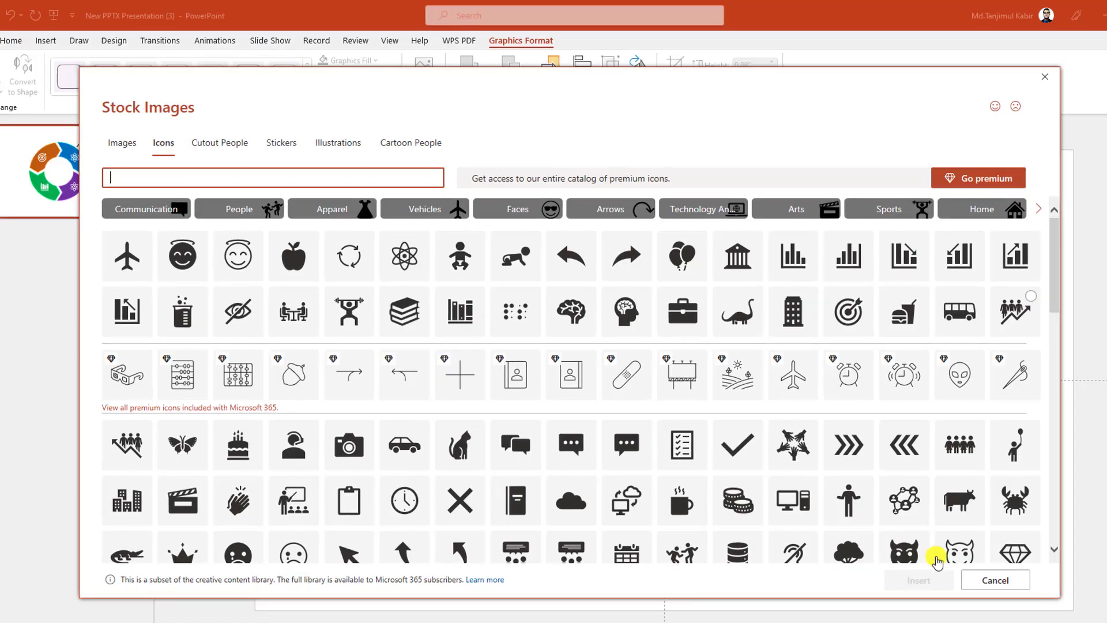
{"action": "left_click", "coordinate": [943, 584]}
{"action": "left_click", "coordinate": [969, 607]}
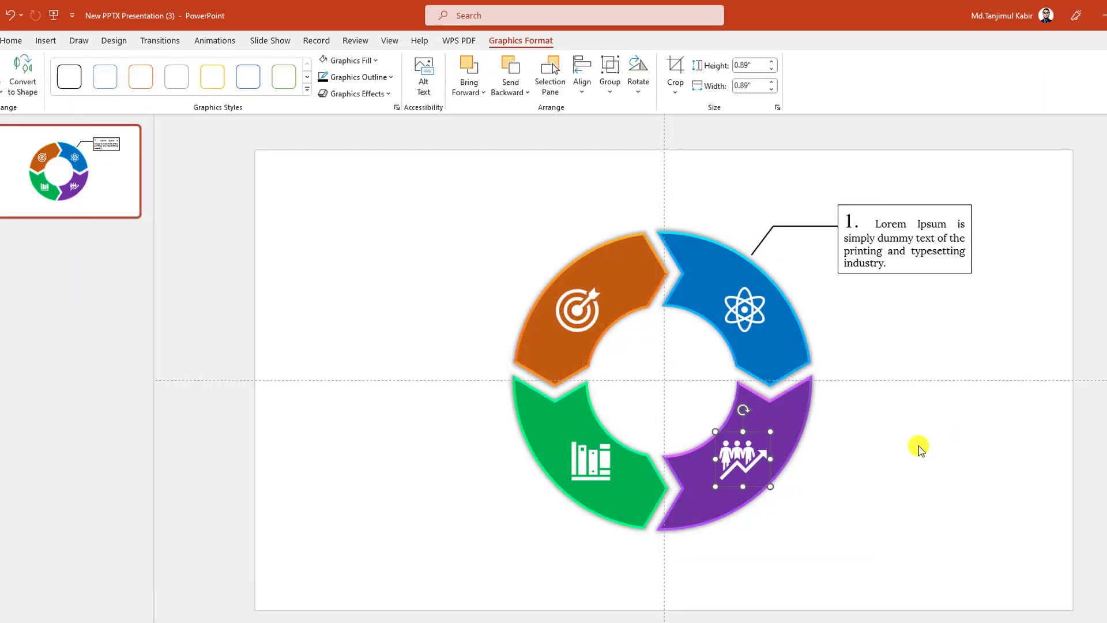
{"action": "left_click", "coordinate": [854, 313]}
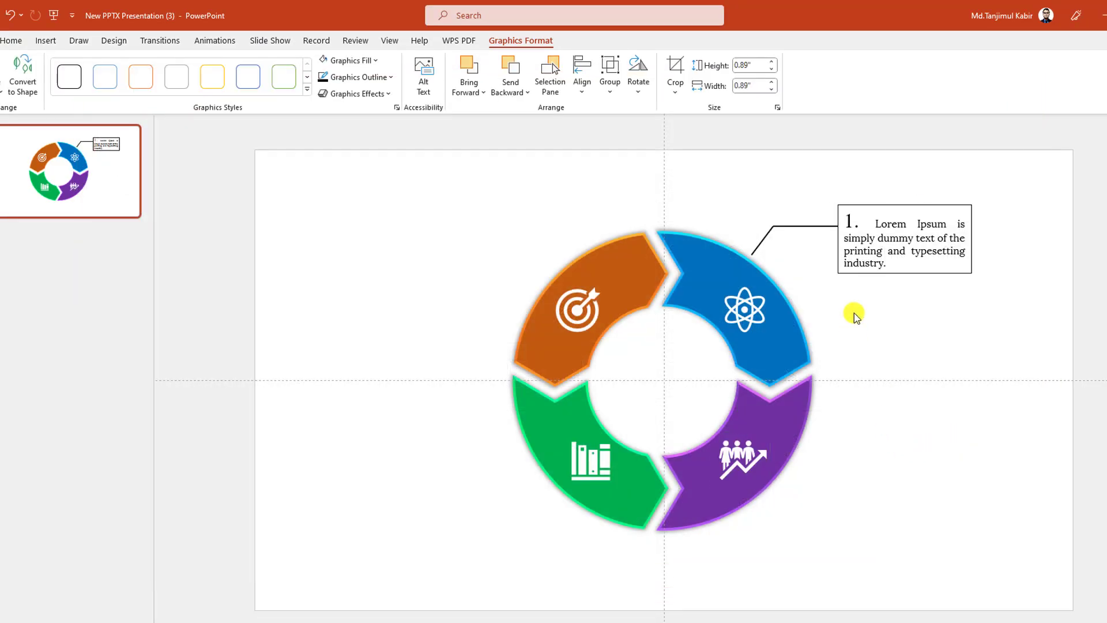
Duplicate the callout text box and position copies near the lower-right and top-left corners
{"action": "left_click", "coordinate": [885, 272]}
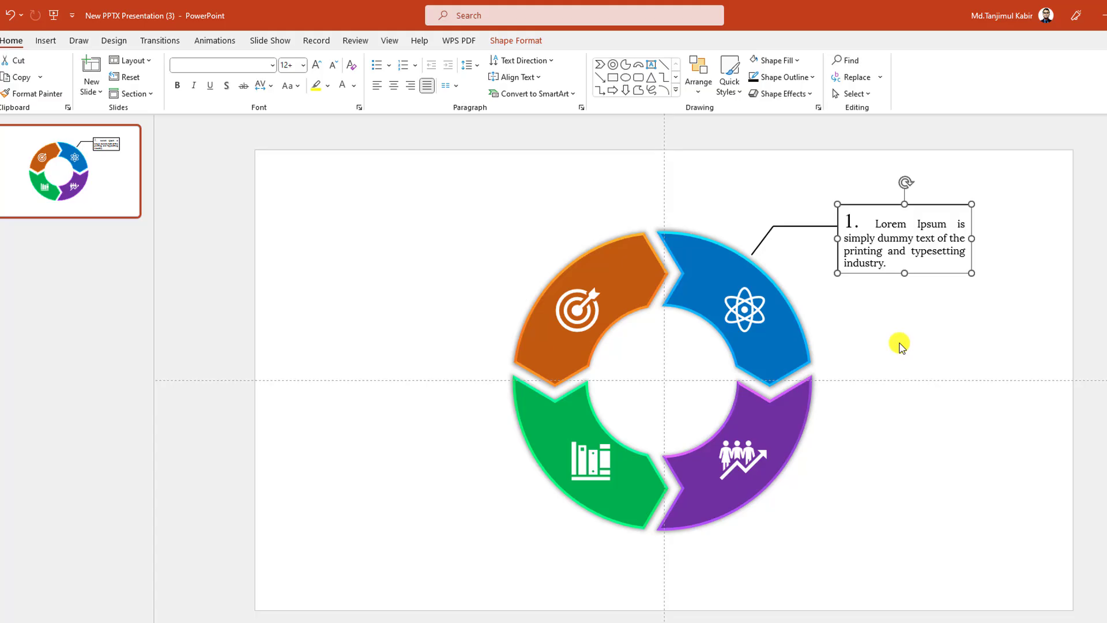
{"action": "key", "text": "ctrl+d"}
{"action": "left_click_drag", "start_coordinate": [925, 282], "coordinate": [920, 566]}
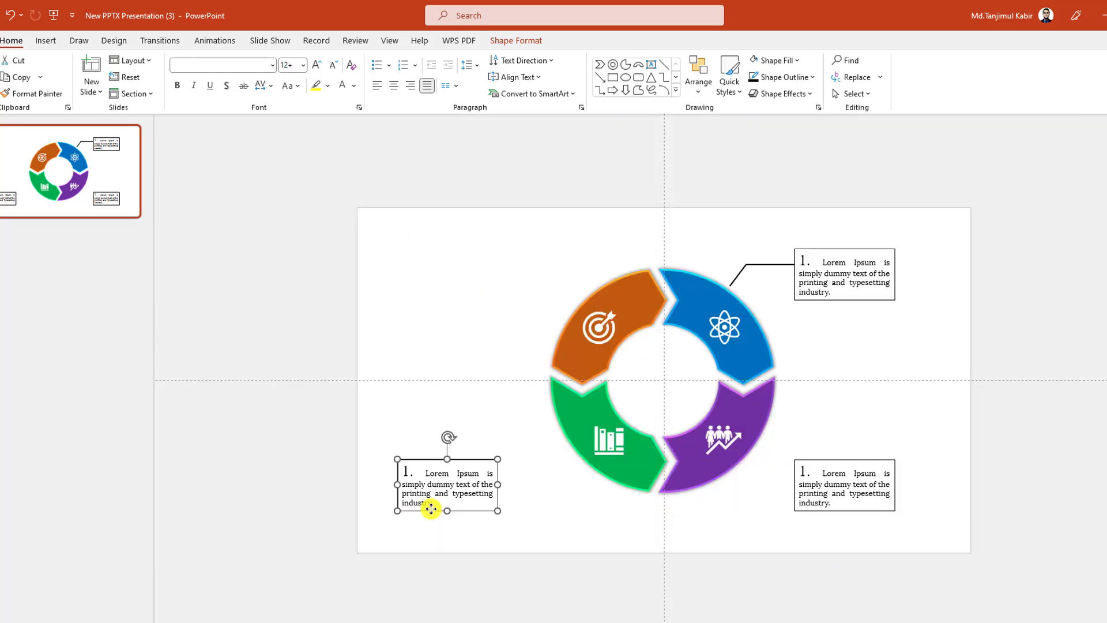
{"action": "left_click_drag", "start_coordinate": [431, 508], "coordinate": [624, 318]}
{"action": "left_click_drag", "start_coordinate": [466, 316], "coordinate": [473, 305]}
Copy the angled connector line to join the bottom-left and bottom-right callouts to the ring
{"action": "left_click", "coordinate": [734, 277]}
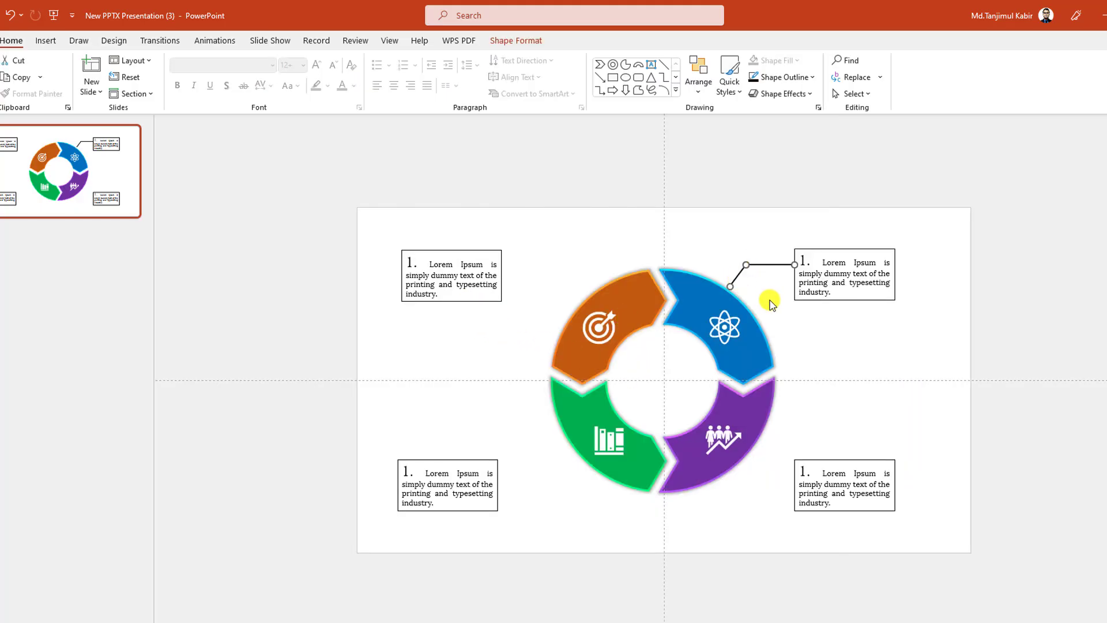
{"action": "left_click_drag", "start_coordinate": [765, 277], "coordinate": [554, 461]}
{"action": "left_click", "coordinate": [501, 488]}
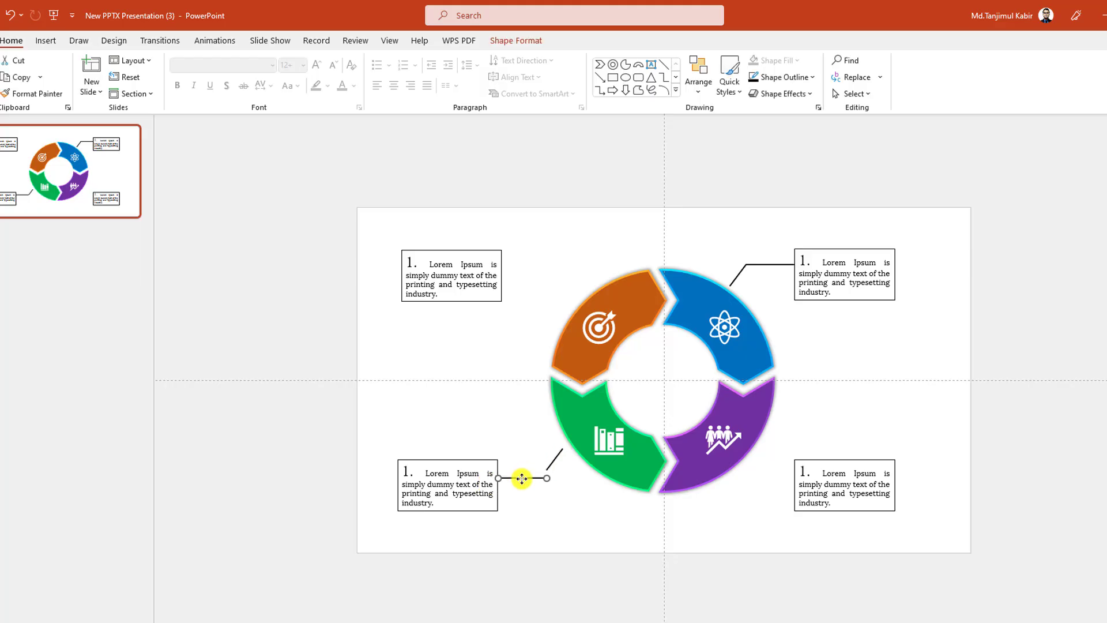
{"action": "key", "text": "ctrl+d"}
{"action": "left_click_drag", "start_coordinate": [531, 487], "coordinate": [774, 499]}
{"action": "left_click", "coordinate": [746, 517]}
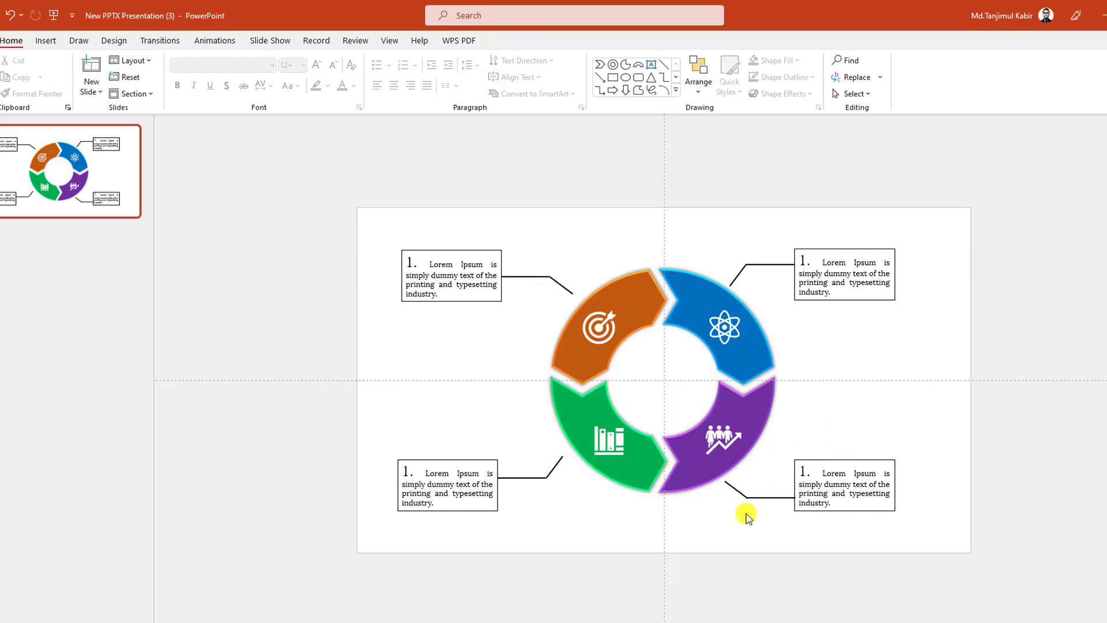
{"action": "left_click", "coordinate": [496, 265]}
{"action": "scroll", "coordinate": [497, 265], "scroll_direction": "up", "scroll_amount": 6}
{"action": "scroll", "coordinate": [303, 229], "scroll_direction": "up", "scroll_amount": 1}
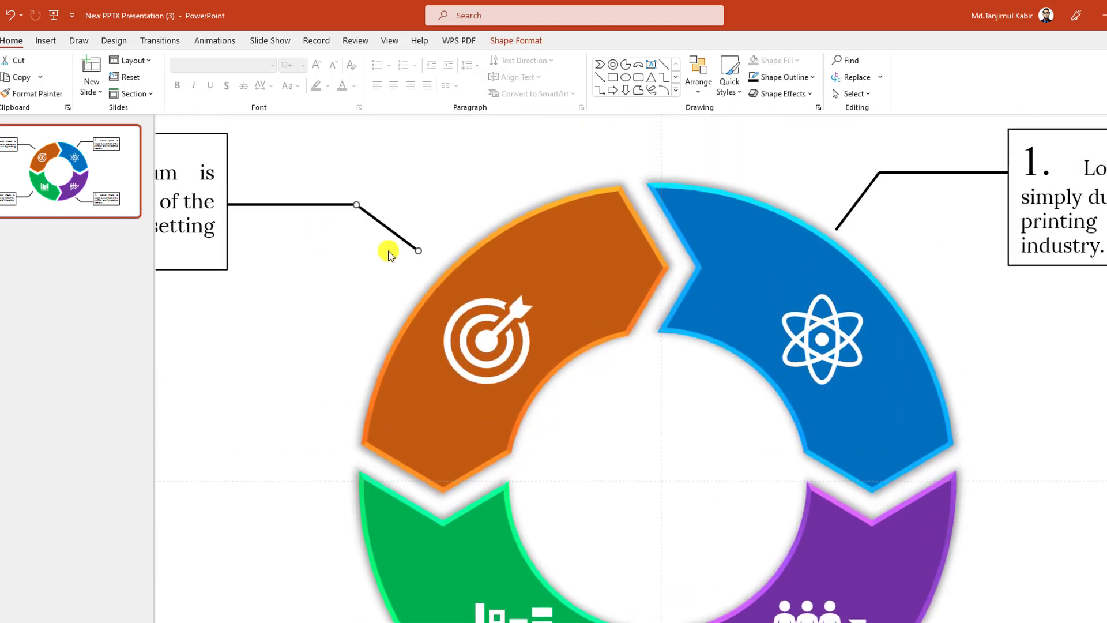
{"action": "left_click", "coordinate": [387, 252]}
{"action": "scroll", "coordinate": [526, 437], "scroll_direction": "down", "scroll_amount": 3}
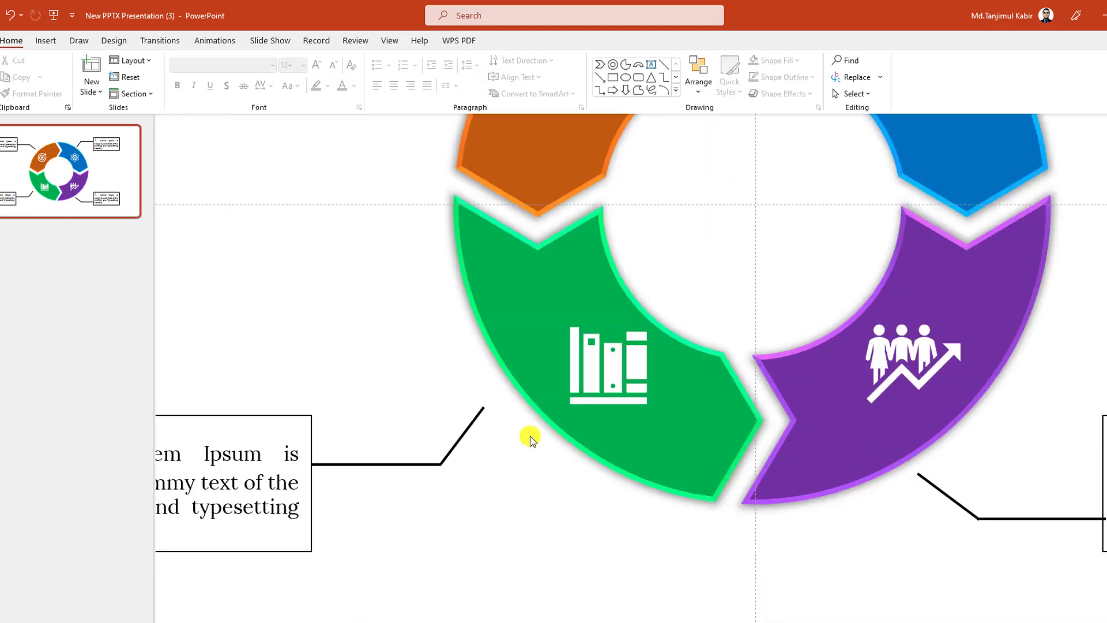
{"action": "scroll", "coordinate": [532, 438], "scroll_direction": "down", "scroll_amount": 4}
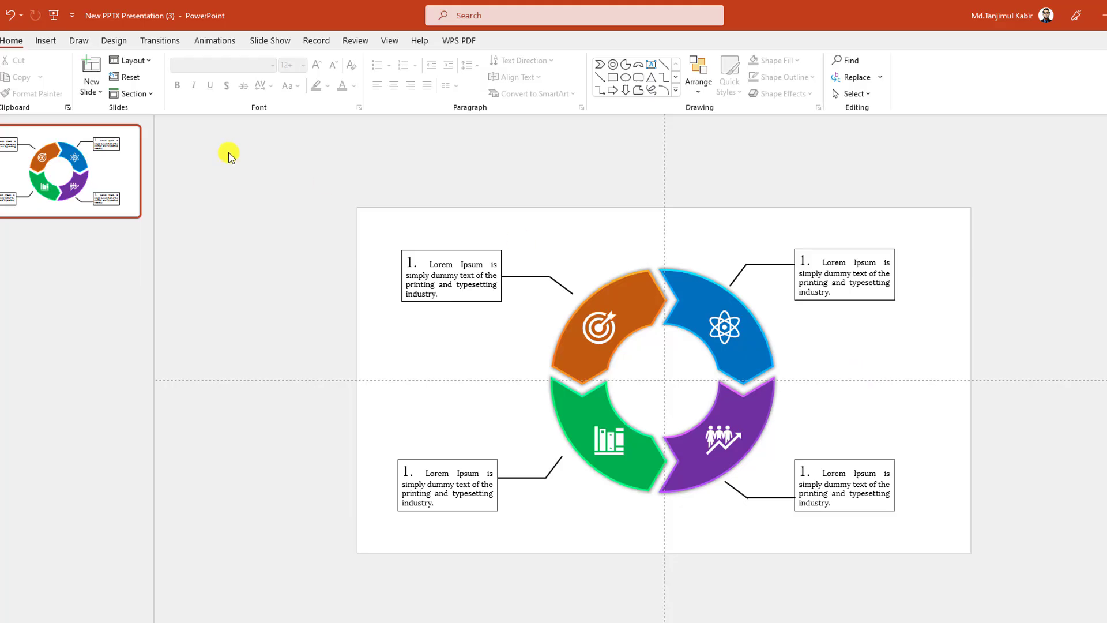
Draw a text box in the ring's centre and paste in the CIRCLE INFOGRAPHIC title
{"action": "left_click", "coordinate": [54, 40]}
{"action": "left_click", "coordinate": [172, 72]}
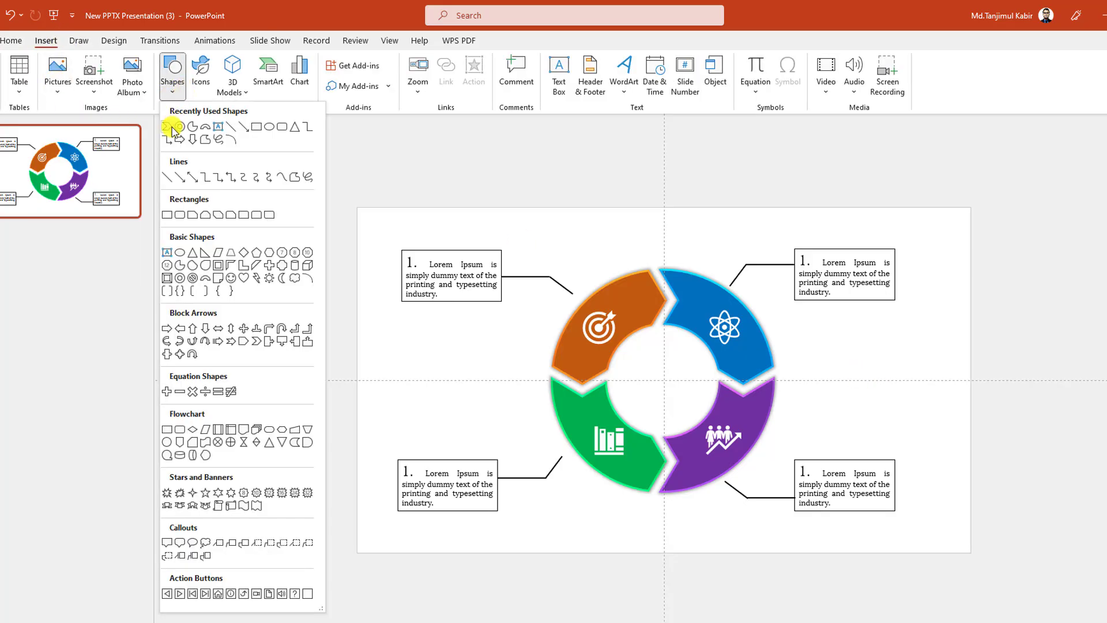
{"action": "left_click", "coordinate": [215, 127]}
{"action": "left_click_drag", "start_coordinate": [634, 355], "coordinate": [695, 410]}
{"action": "type", "text": "CIRCLE INFOGRAPHIC"}
Set the title to the Anton font and enlarge it three font-size steps
{"action": "key", "text": "ctrl+a"}
{"action": "left_click", "coordinate": [237, 65]}
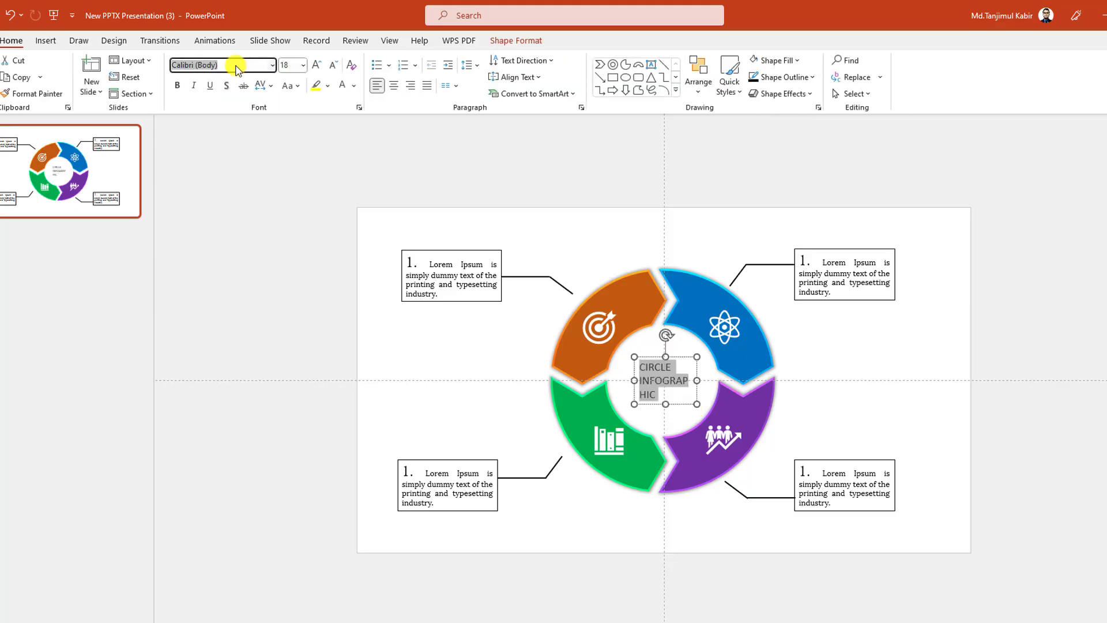
{"action": "type", "text": "An"}
{"action": "key", "text": "Return"}
{"action": "left_click", "coordinate": [316, 65]}
{"action": "left_click", "coordinate": [316, 65]}
{"action": "left_click", "coordinate": [317, 65]}
{"action": "left_click", "coordinate": [317, 65]}
{"action": "left_click", "coordinate": [316, 65]}
{"action": "left_click", "coordinate": [689, 405]}
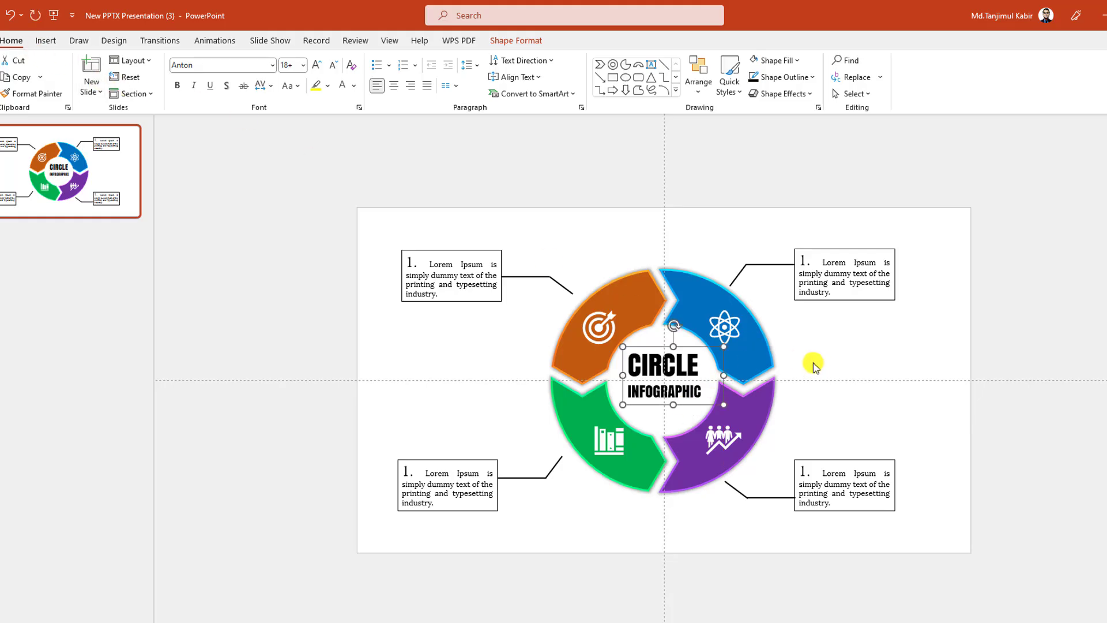
{"action": "left_click", "coordinate": [714, 297]}
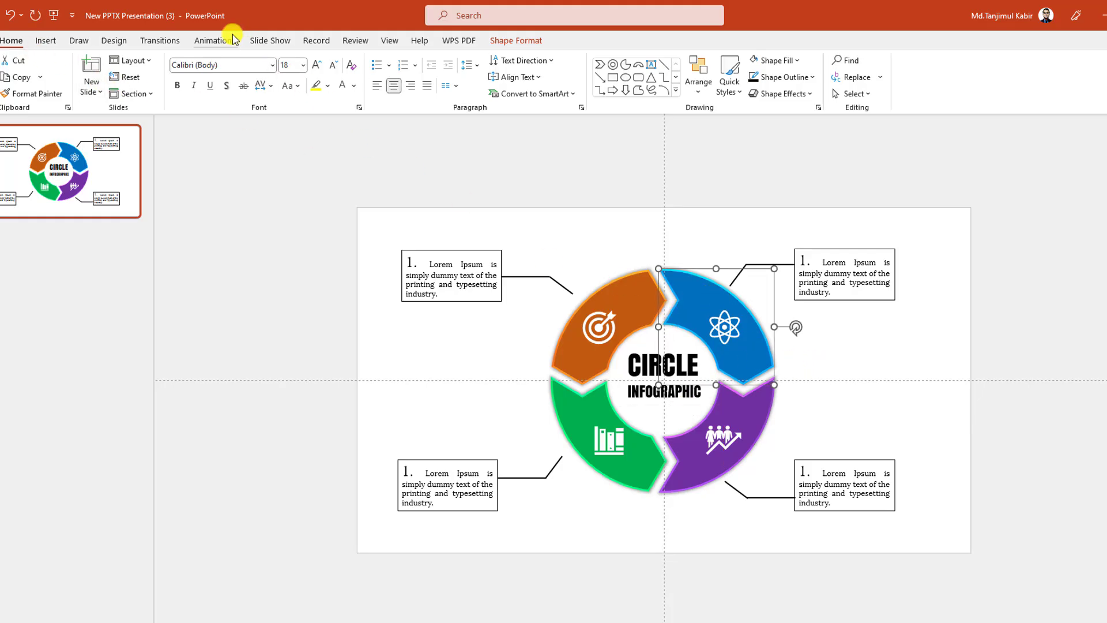
Give the blue segment a Wipe From Left and the atom icon a Zoom starting After Previous
{"action": "left_click", "coordinate": [216, 41]}
{"action": "left_click", "coordinate": [353, 90]}
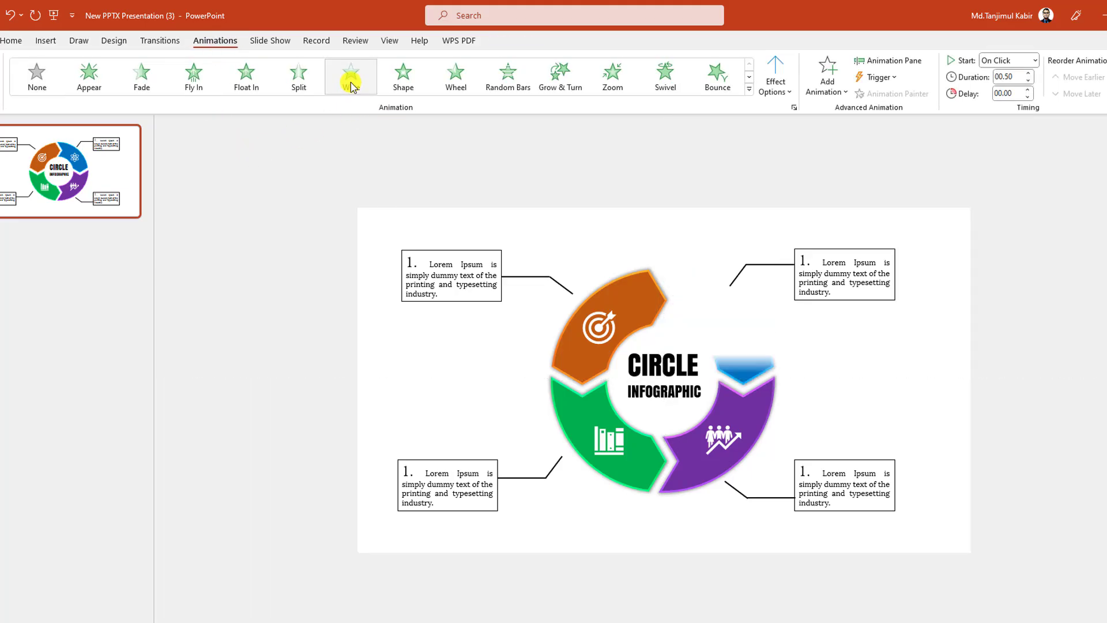
{"action": "left_click", "coordinate": [775, 75]}
{"action": "left_click", "coordinate": [812, 173]}
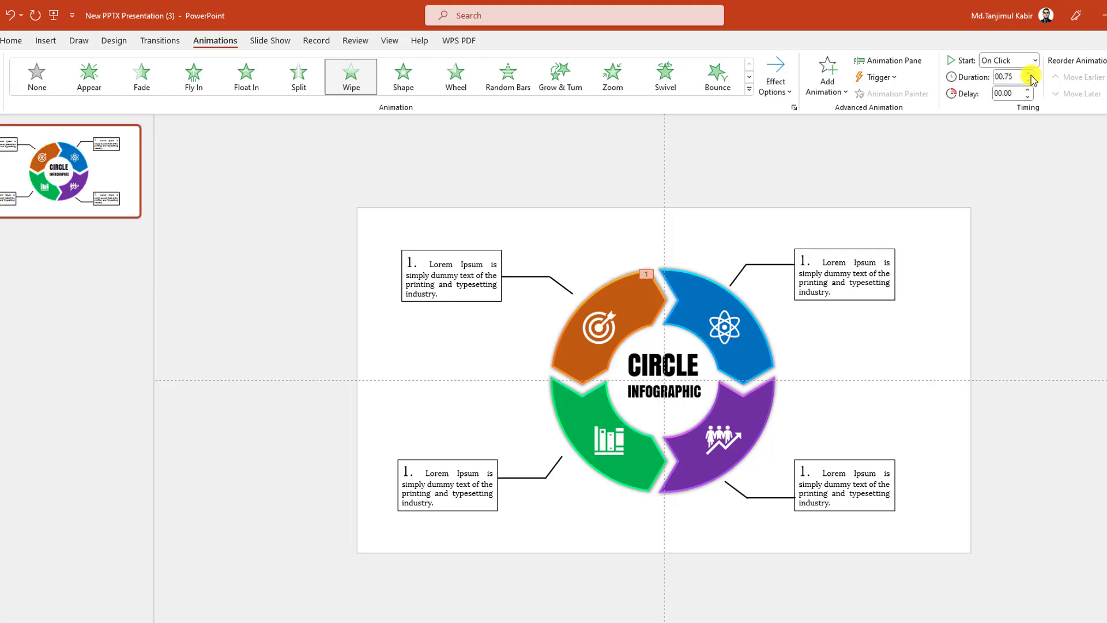
{"action": "left_click", "coordinate": [727, 329]}
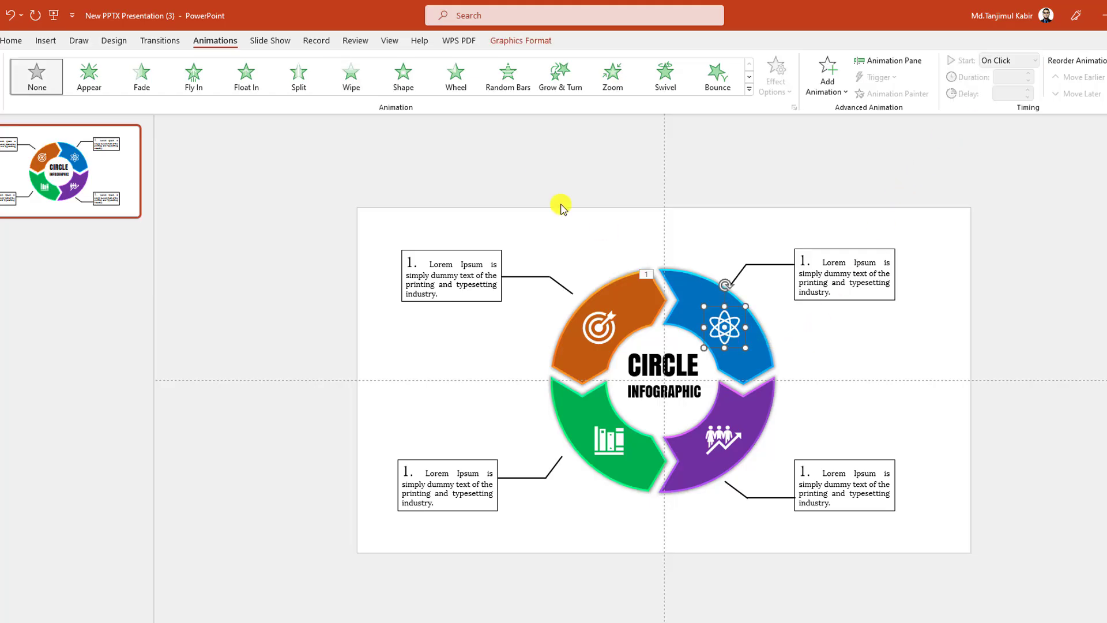
{"action": "left_click", "coordinate": [634, 85]}
{"action": "left_click", "coordinate": [1032, 60]}
{"action": "left_click", "coordinate": [1008, 106]}
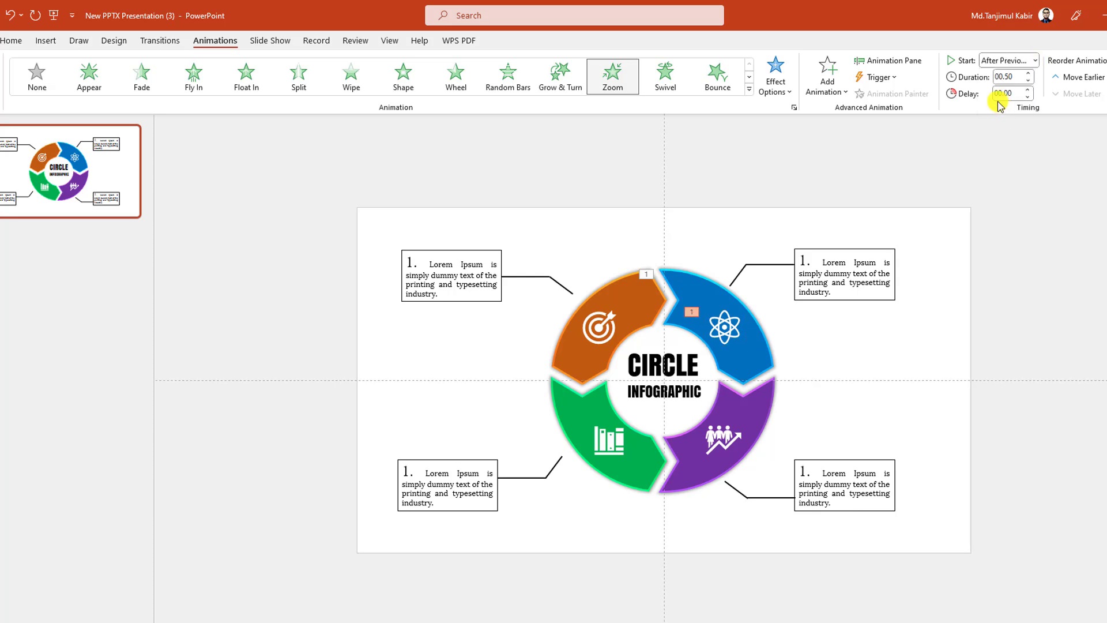
Apply Wipe, After Previous, to both top-right connector lines, the horizontal one From Left
{"action": "left_click", "coordinate": [736, 282]}
{"action": "left_click", "coordinate": [351, 78]}
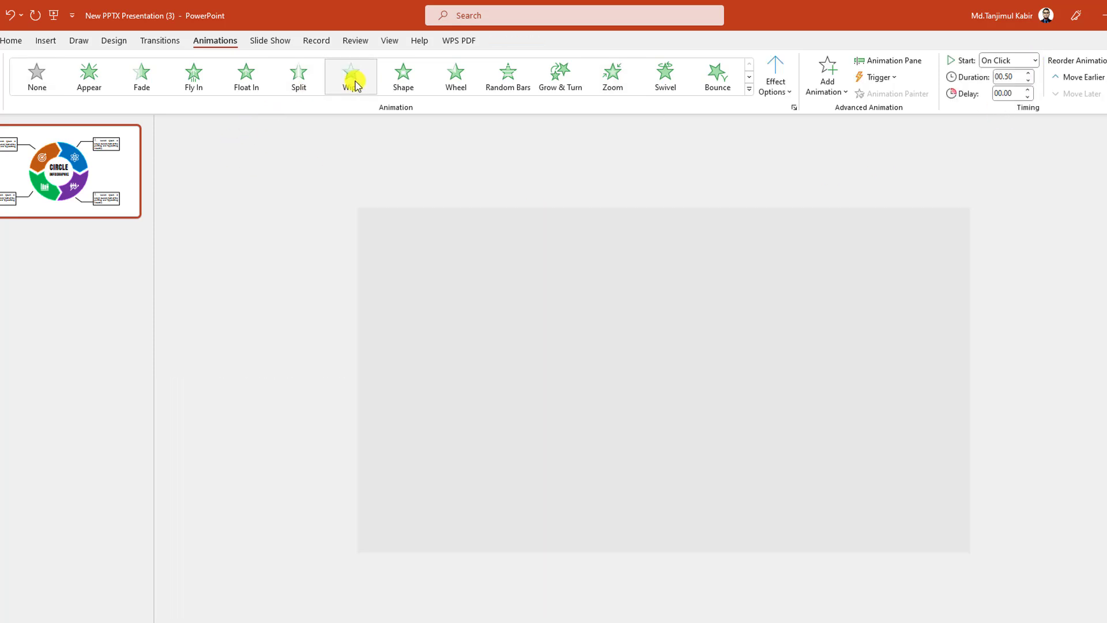
{"action": "left_click", "coordinate": [1035, 60]}
{"action": "left_click", "coordinate": [1009, 107]}
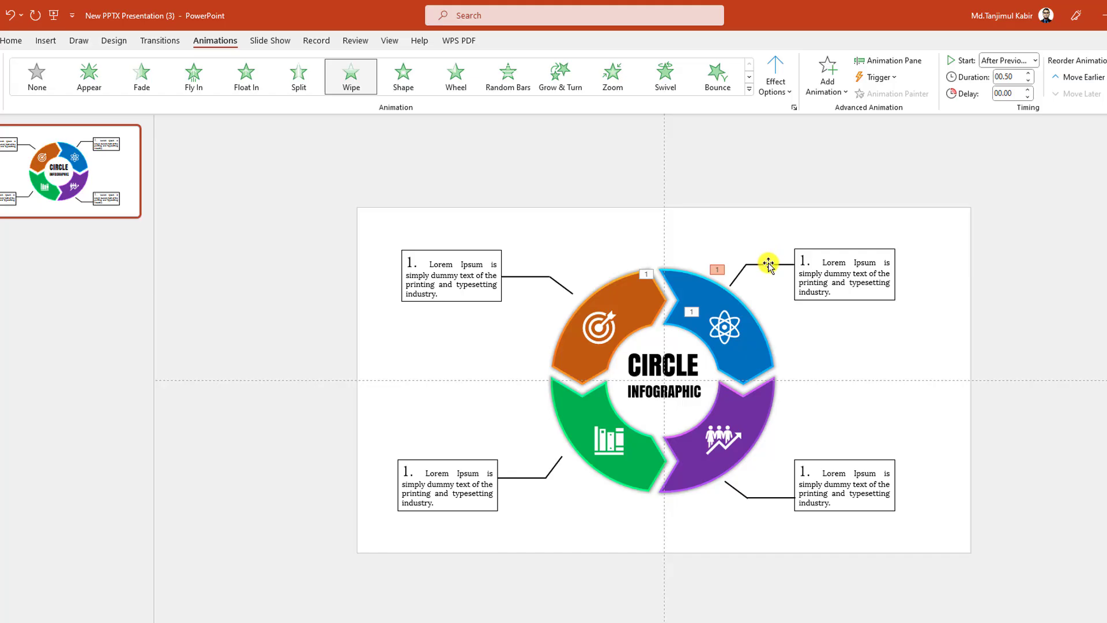
{"action": "left_click", "coordinate": [768, 264]}
{"action": "left_click", "coordinate": [351, 78]}
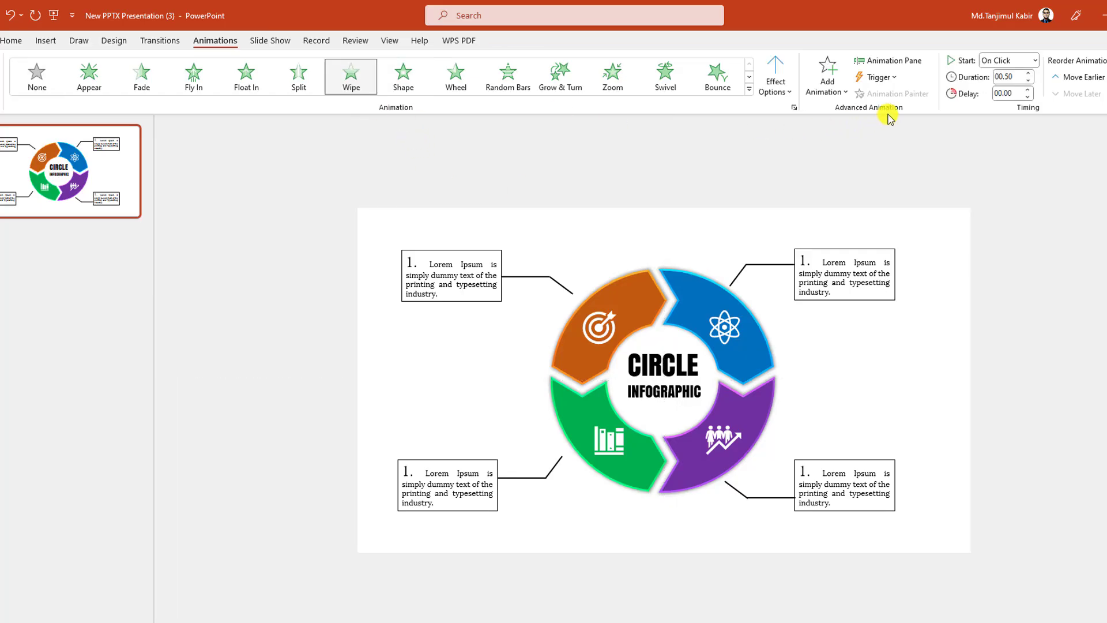
{"action": "left_click", "coordinate": [776, 81]}
{"action": "left_click", "coordinate": [796, 165]}
{"action": "left_click", "coordinate": [1035, 61]}
{"action": "left_click", "coordinate": [1007, 104]}
Make the top-right callout box Wipe From Left, starting After Previous
{"action": "left_click", "coordinate": [814, 300]}
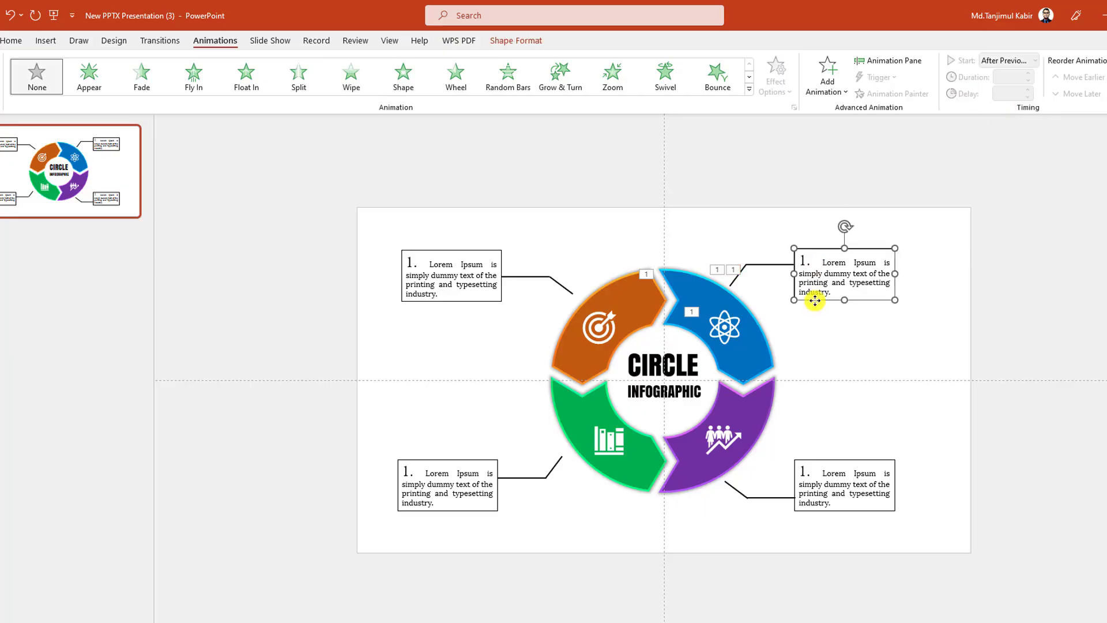
{"action": "left_click", "coordinate": [351, 75]}
{"action": "left_click", "coordinate": [776, 81]}
{"action": "left_click", "coordinate": [808, 165]}
{"action": "left_click", "coordinate": [1035, 61]}
{"action": "left_click", "coordinate": [1007, 104]}
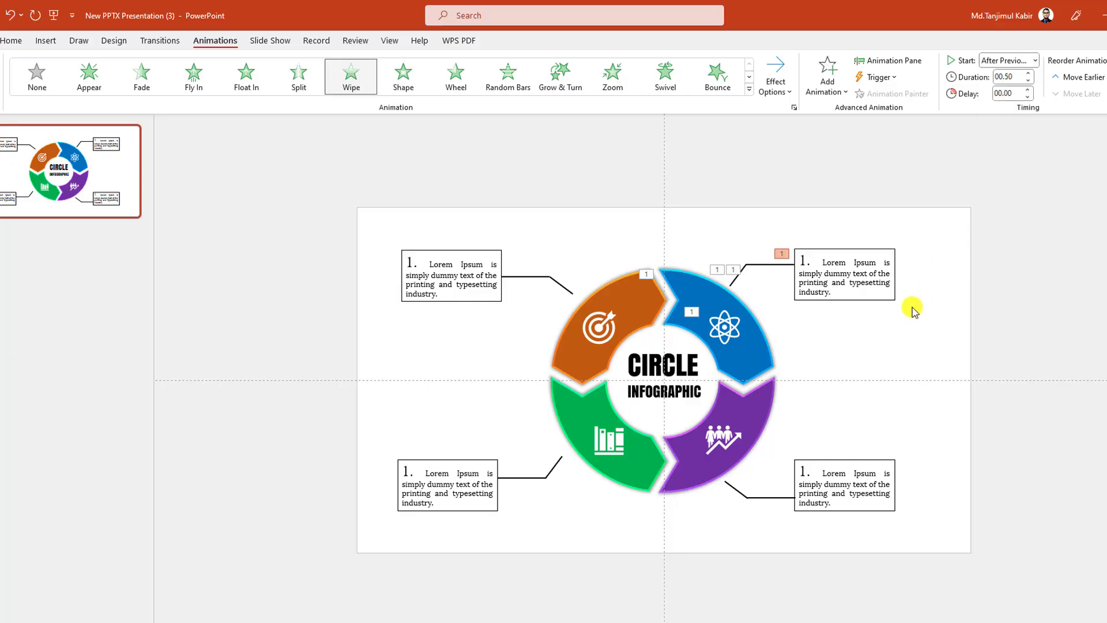
{"action": "left_click", "coordinate": [760, 375]}
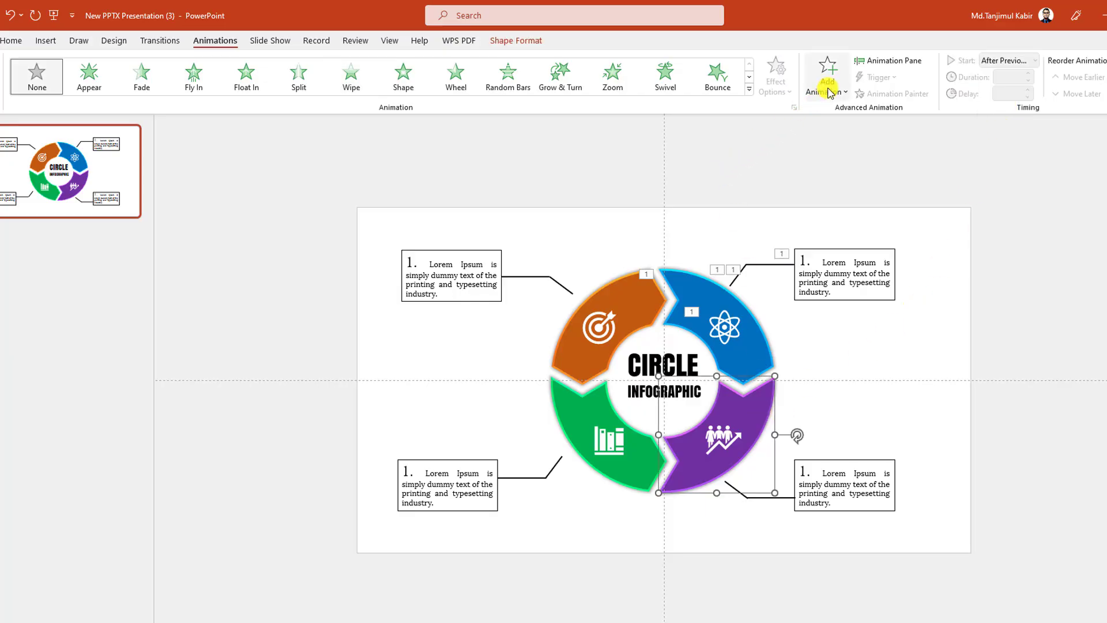
Give the purple segment a Wipe From Top and its people icon a Zoom After Previous
{"action": "left_click", "coordinate": [351, 75]}
{"action": "left_click", "coordinate": [776, 78]}
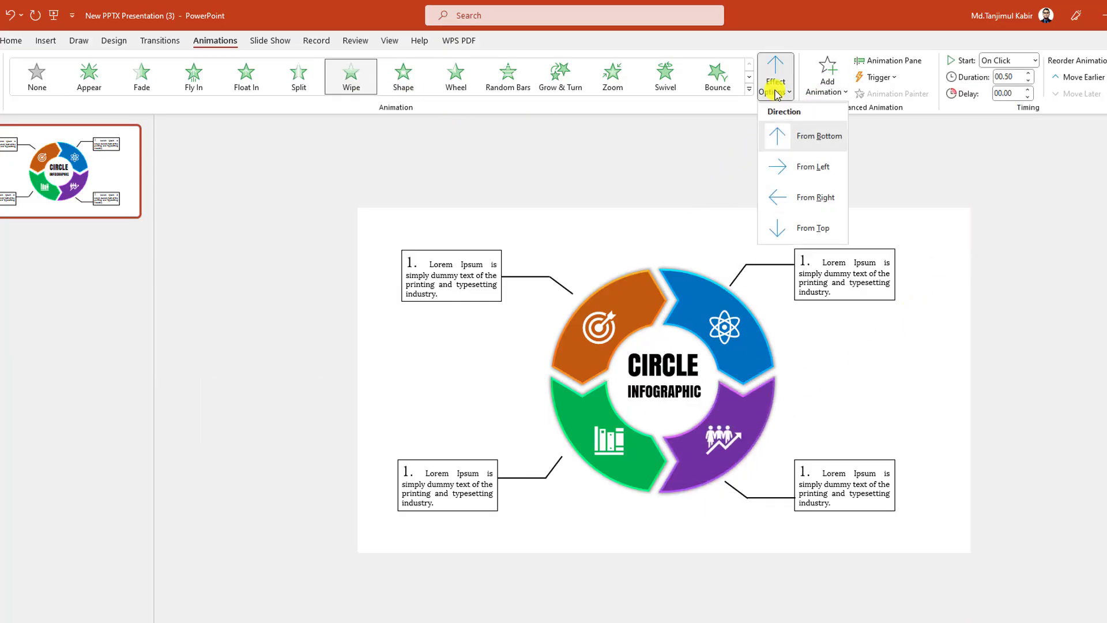
{"action": "left_click", "coordinate": [796, 227]}
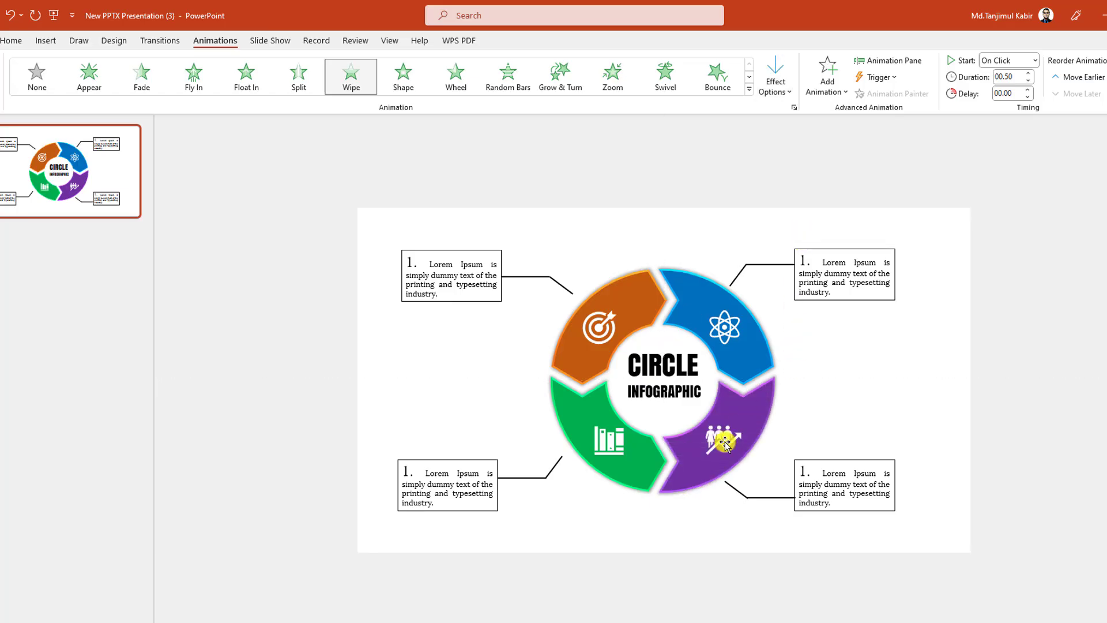
{"action": "left_click", "coordinate": [724, 440]}
{"action": "left_click", "coordinate": [614, 77]}
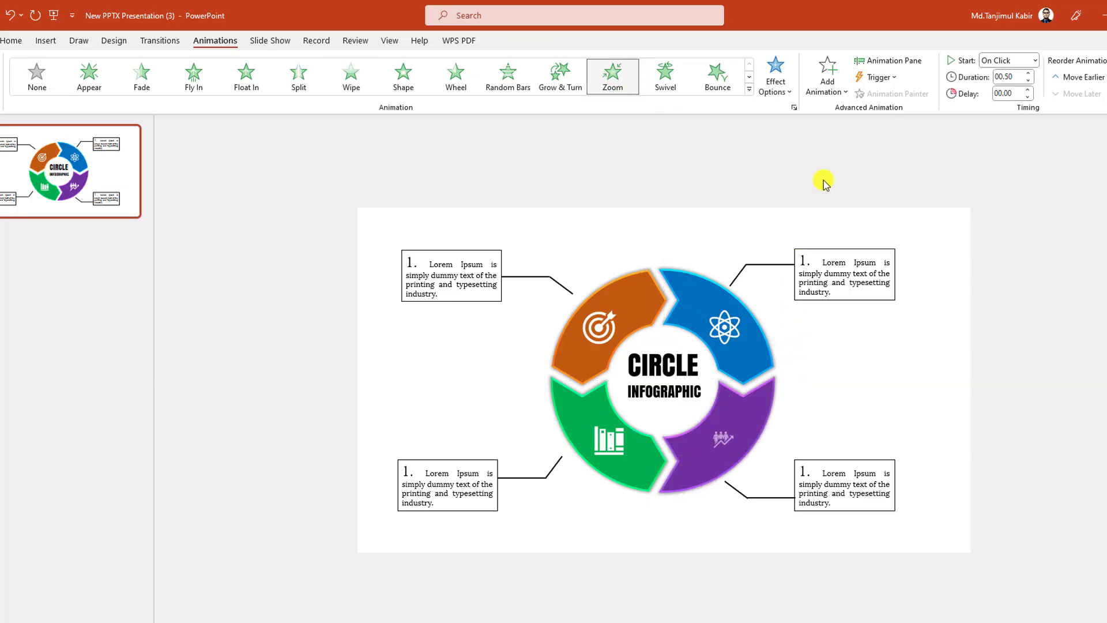
{"action": "left_click", "coordinate": [1009, 60]}
{"action": "left_click", "coordinate": [1006, 104]}
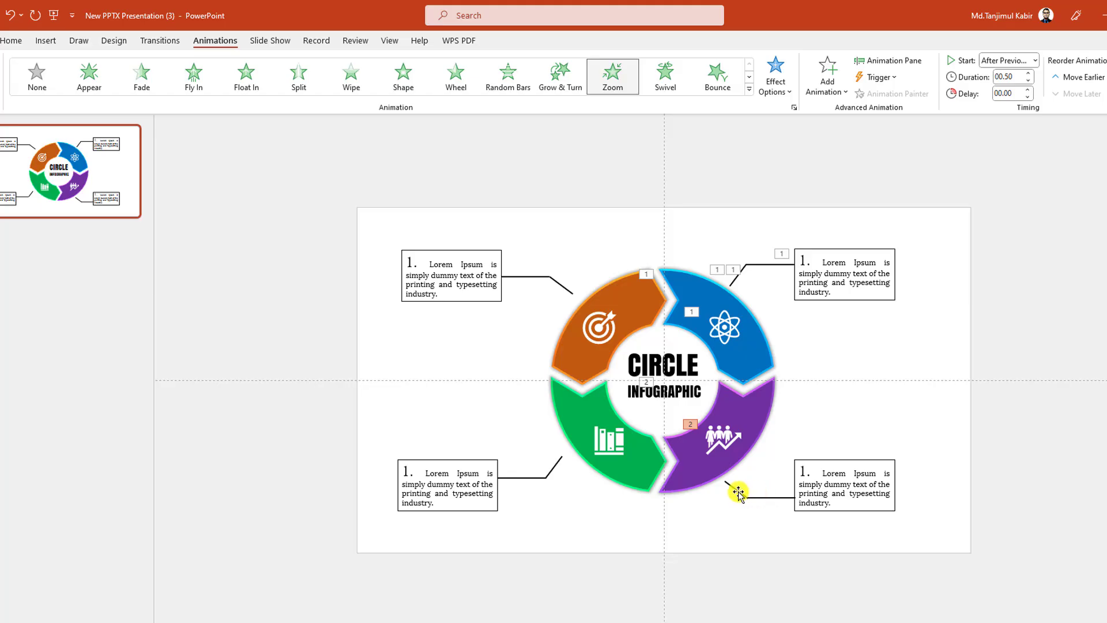
Apply Wipe From Left to both connector lines beside the purple segment
{"action": "left_click", "coordinate": [738, 492]}
{"action": "left_click", "coordinate": [348, 81]}
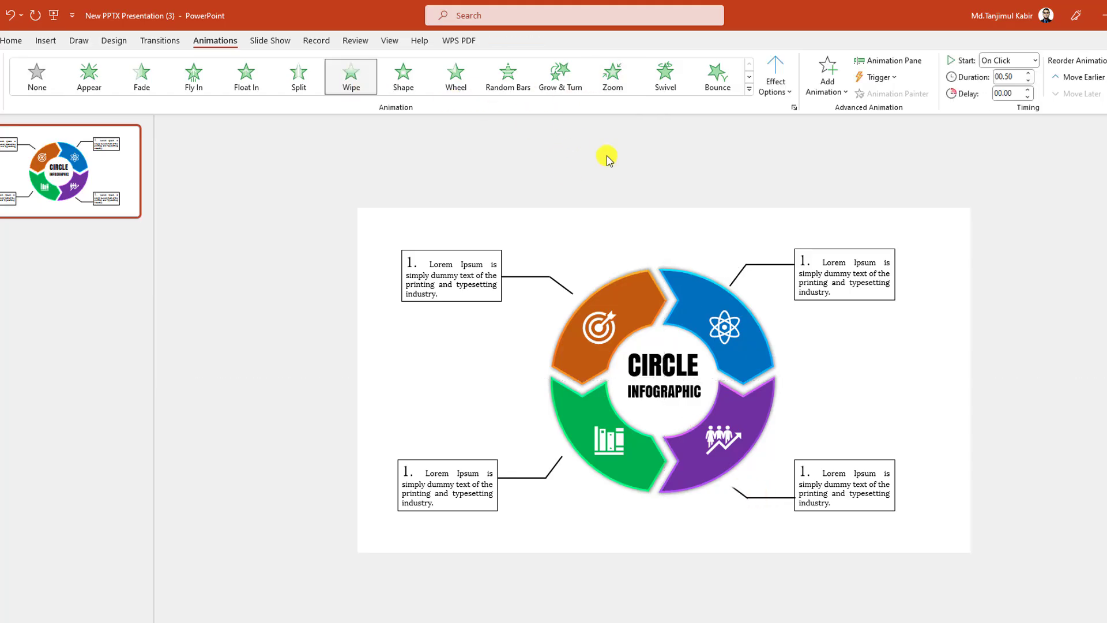
{"action": "left_click", "coordinate": [776, 75]}
{"action": "left_click", "coordinate": [801, 168]}
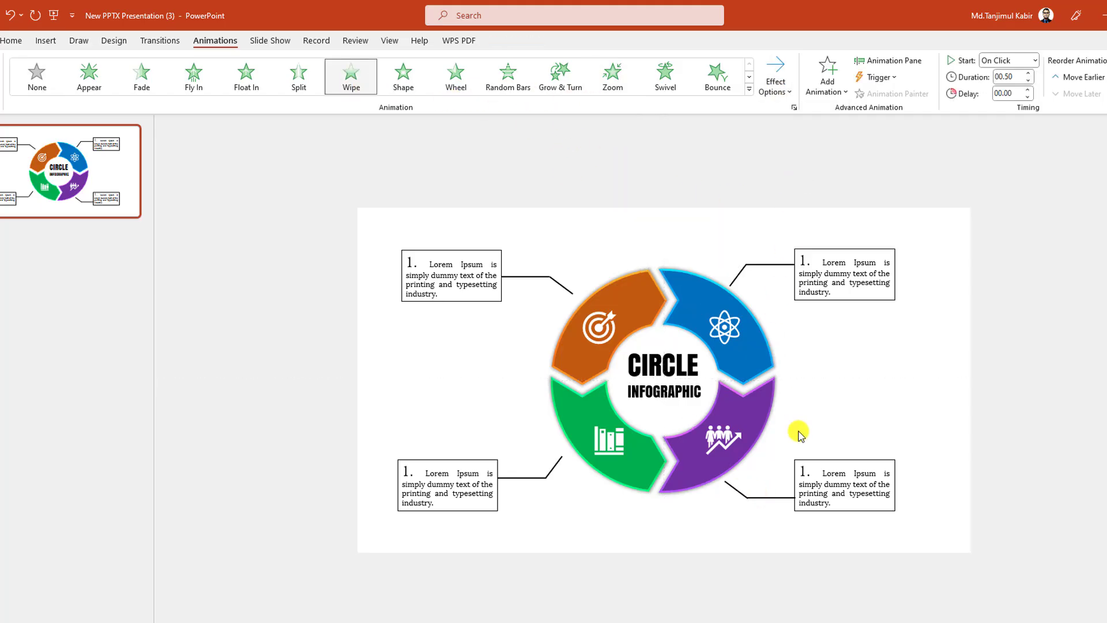
{"action": "left_click", "coordinate": [776, 498]}
{"action": "left_click", "coordinate": [351, 78]}
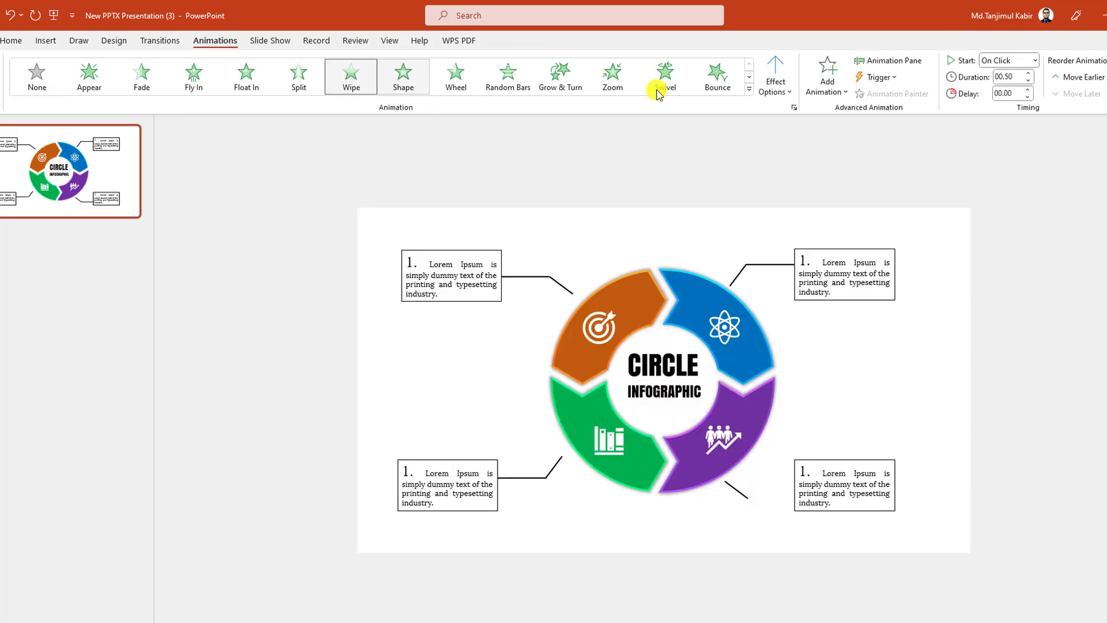
{"action": "left_click", "coordinate": [774, 87]}
{"action": "left_click", "coordinate": [800, 167]}
Give the bottom-right callout a Wipe From Left and set its connector and callout to After Previous
{"action": "left_click", "coordinate": [844, 461]}
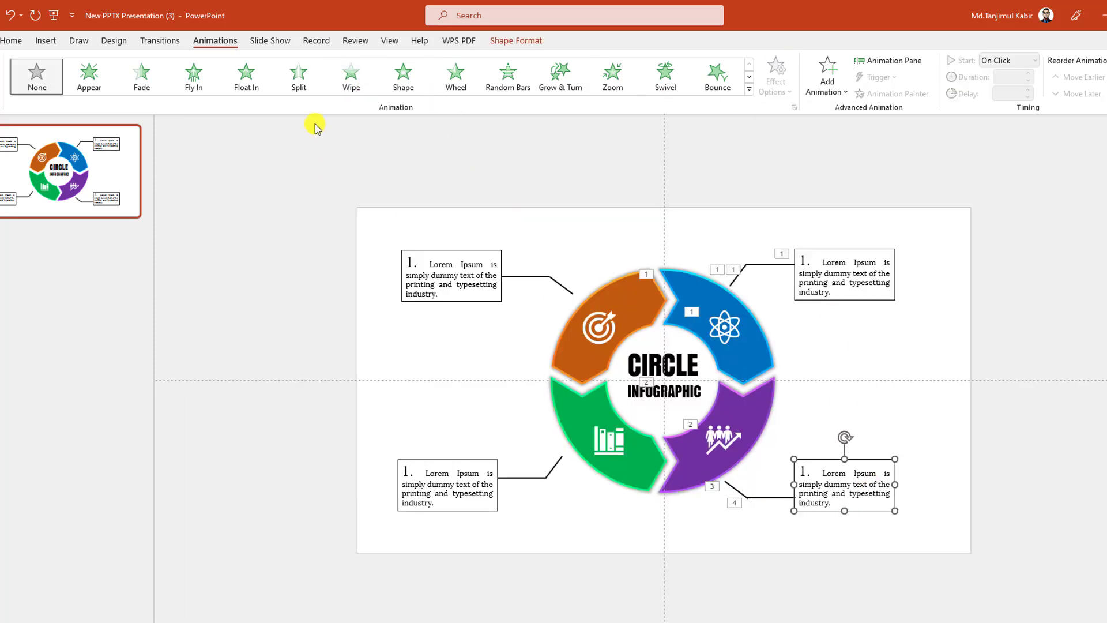
{"action": "left_click", "coordinate": [351, 77]}
{"action": "left_click", "coordinate": [776, 80]}
{"action": "left_click", "coordinate": [811, 164]}
{"action": "left_click", "coordinate": [773, 497]}
{"action": "left_click", "coordinate": [1031, 60]}
{"action": "left_click", "coordinate": [1014, 105]}
{"action": "left_click", "coordinate": [860, 459]}
{"action": "left_click", "coordinate": [1015, 60]}
{"action": "left_click", "coordinate": [1003, 105]}
Copy the purple segment's animation onto the green segment with Animation Painter
{"action": "left_click", "coordinate": [784, 523]}
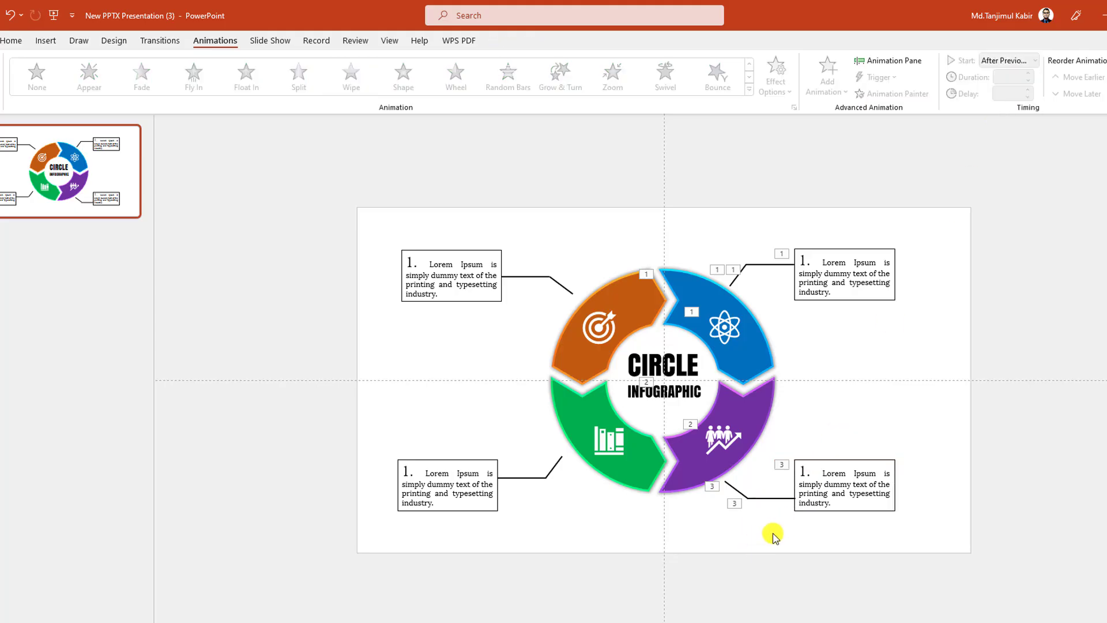
{"action": "left_click", "coordinate": [704, 470]}
{"action": "left_click", "coordinate": [865, 94]}
{"action": "left_click", "coordinate": [602, 474]}
Make the green segment wipe From Right and copy the people icon's Zoom onto the books icon
{"action": "left_click", "coordinate": [775, 86]}
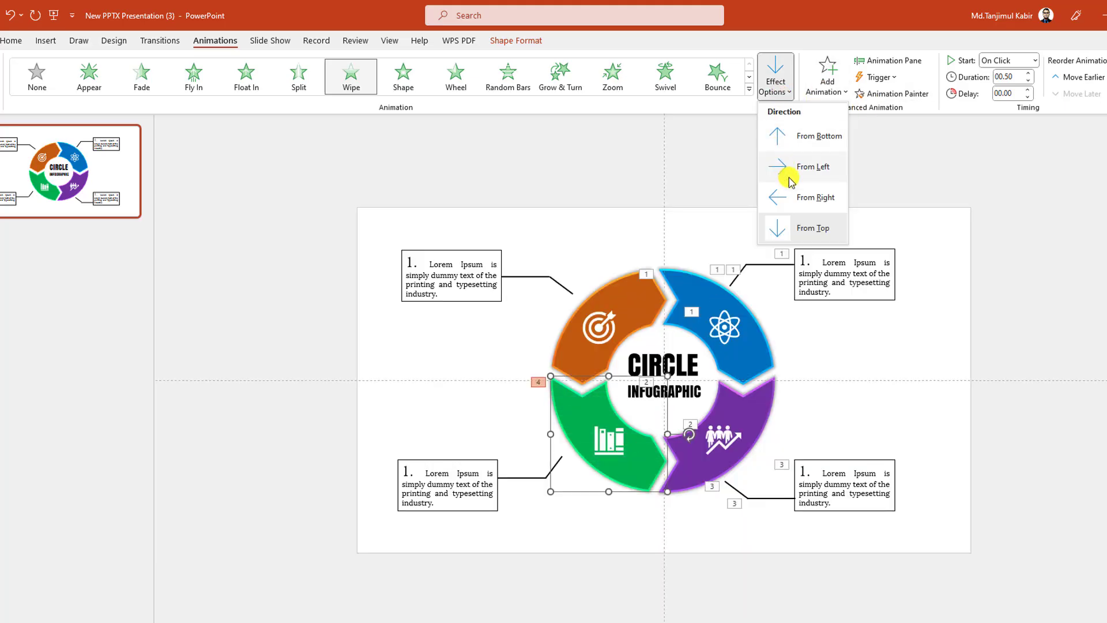
{"action": "left_click", "coordinate": [800, 205]}
{"action": "left_click", "coordinate": [721, 438]}
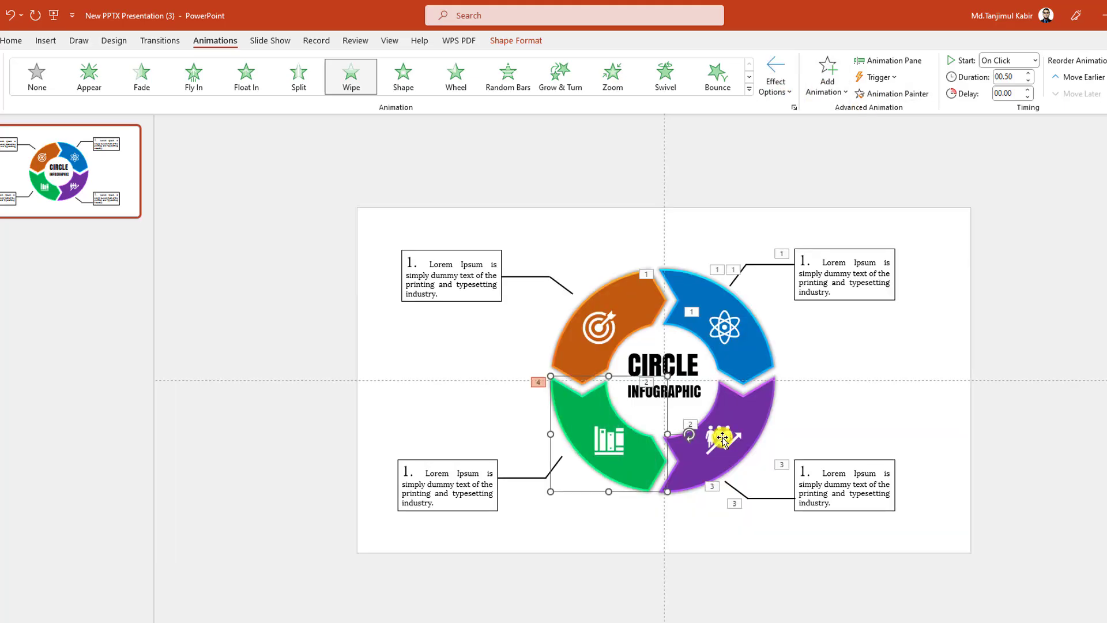
{"action": "left_click", "coordinate": [900, 93]}
{"action": "left_click", "coordinate": [635, 438]}
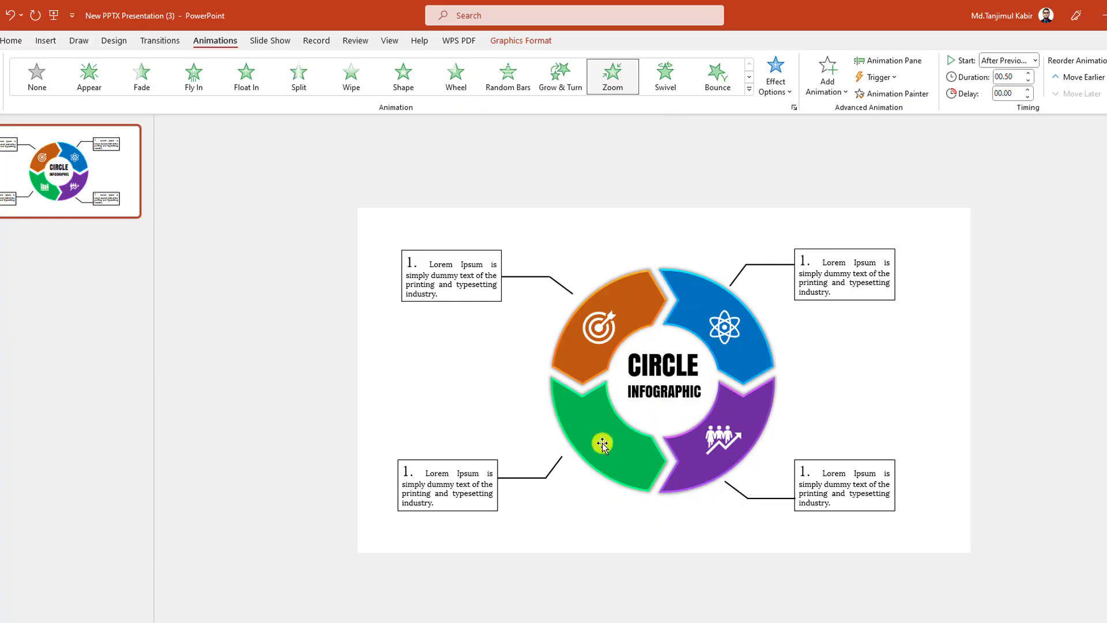
Copy the connector's Wipe onto the lower-left connector, set to wipe From Top
{"action": "key", "text": "Tab"}
{"action": "left_click", "coordinate": [892, 94]}
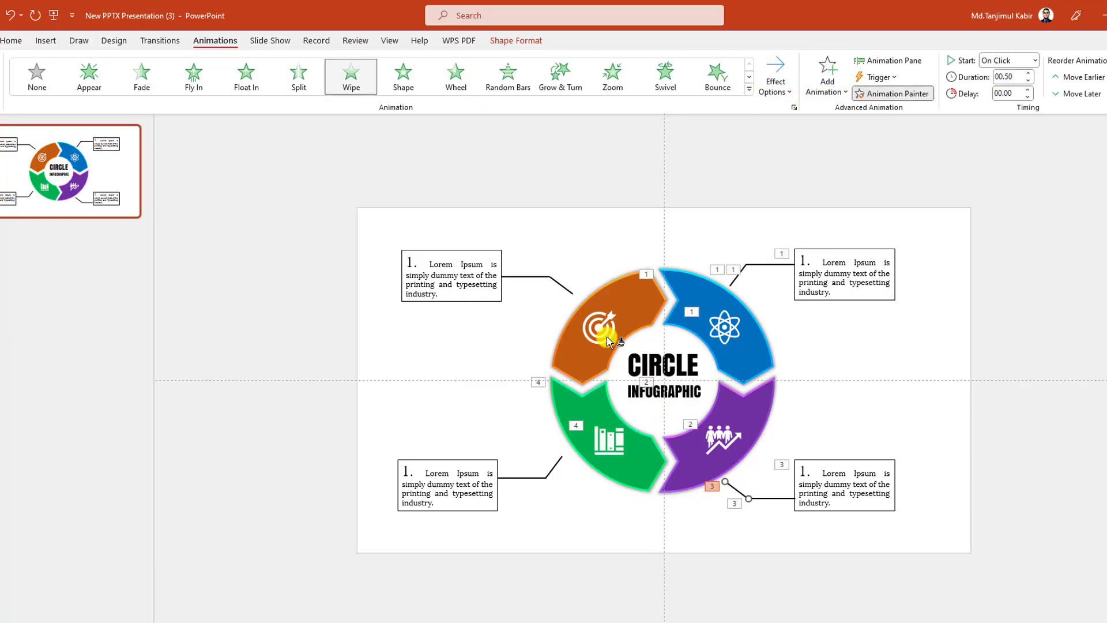
{"action": "left_click", "coordinate": [557, 465]}
{"action": "left_click", "coordinate": [775, 78]}
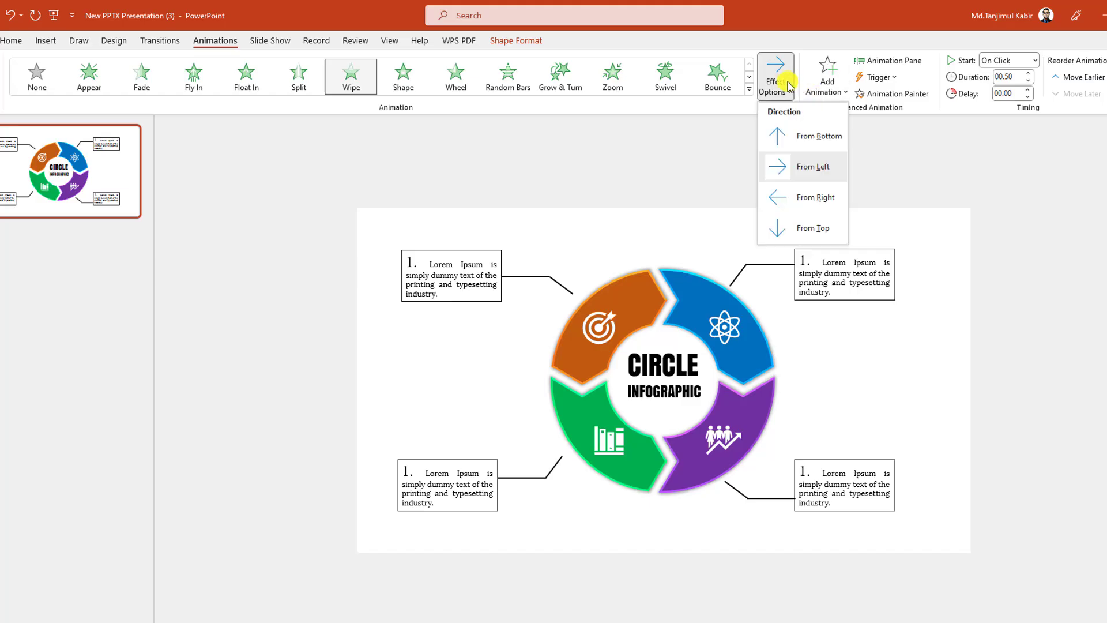
{"action": "left_click", "coordinate": [790, 227]}
Paint the Wipe onto the lower-left horizontal connector (From Right) and the lower-left callout box
{"action": "left_click", "coordinate": [892, 94]}
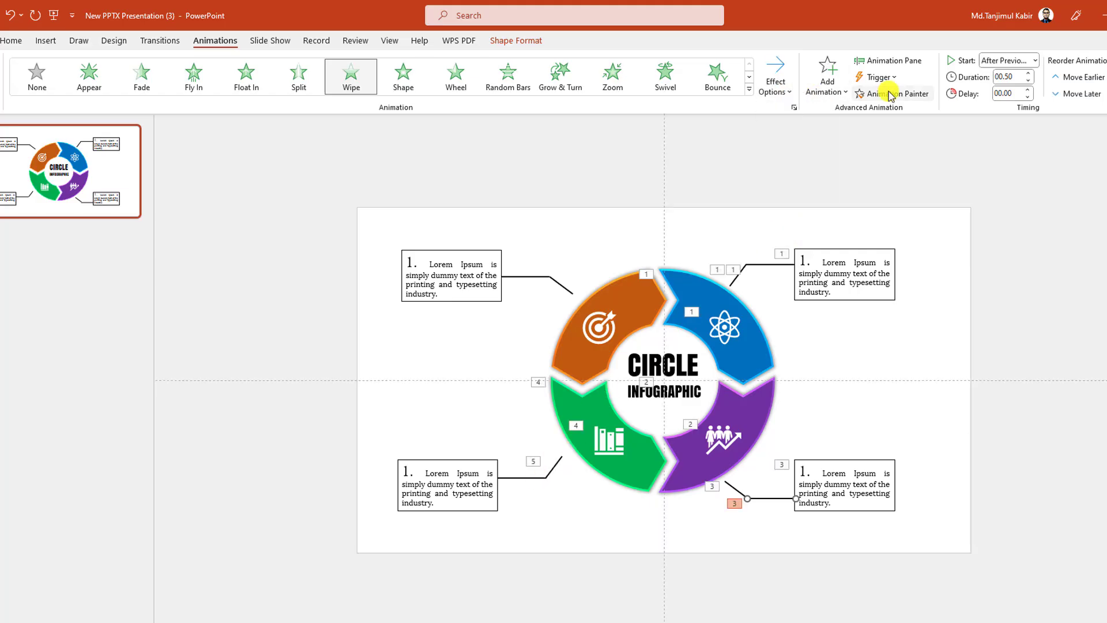
{"action": "left_click", "coordinate": [527, 477]}
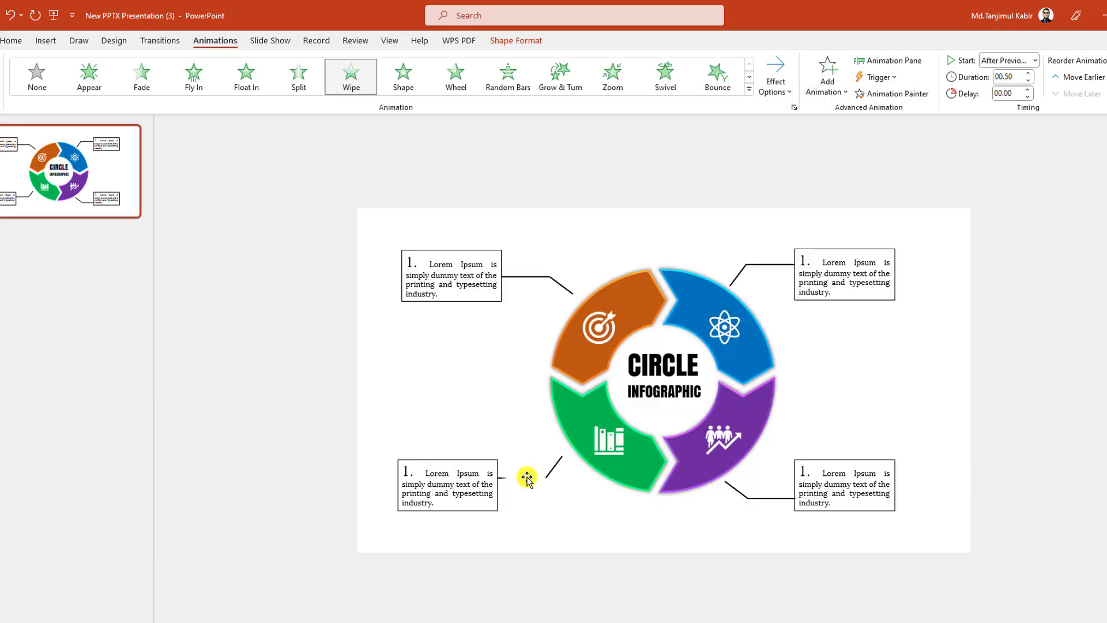
{"action": "left_click", "coordinate": [772, 82]}
{"action": "left_click", "coordinate": [795, 197]}
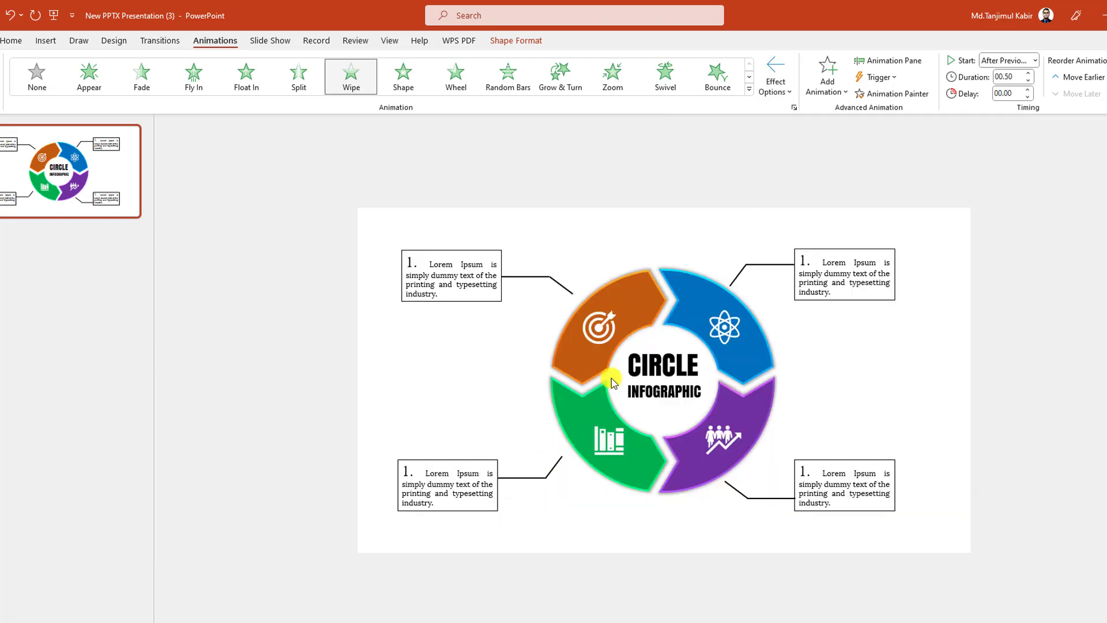
{"action": "left_click", "coordinate": [892, 93]}
{"action": "left_click", "coordinate": [428, 487]}
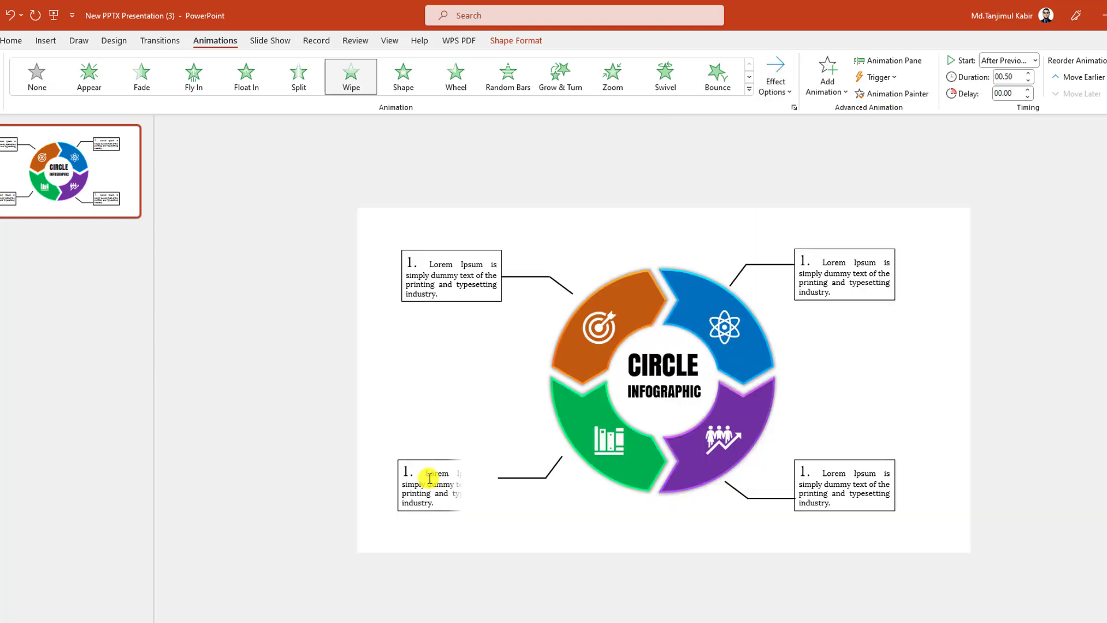